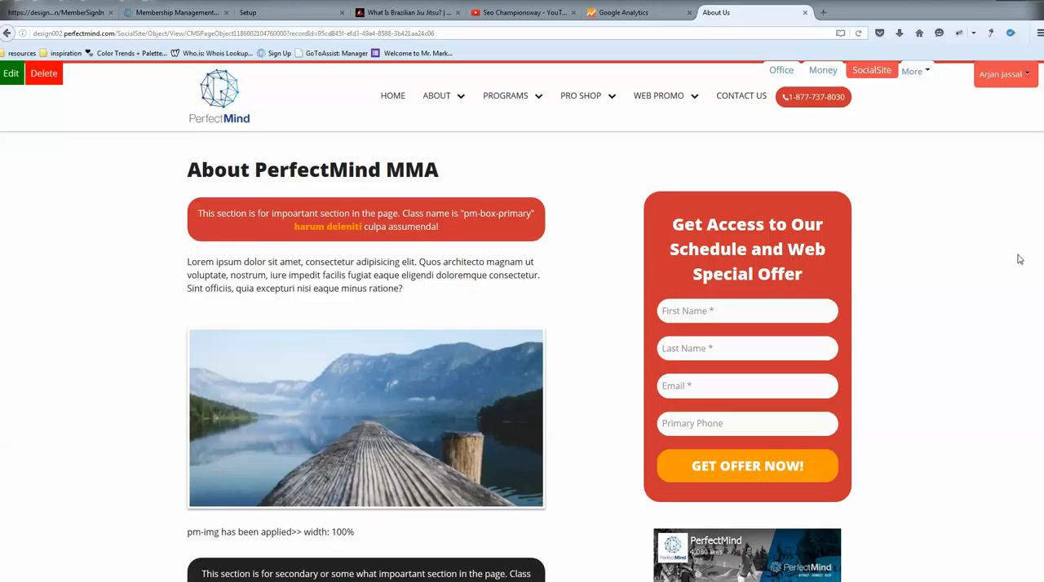
# Return to the management site's Setup page and view the leads list in Contacts.
pyautogui.click(294, 14)
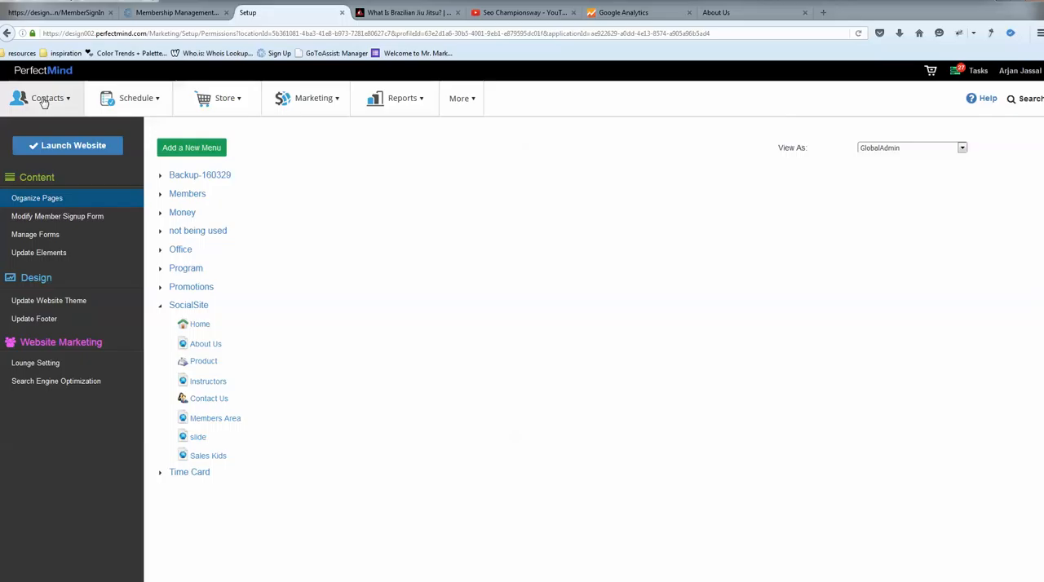
pyautogui.moveTo(43, 102)
pyautogui.click(47, 135)
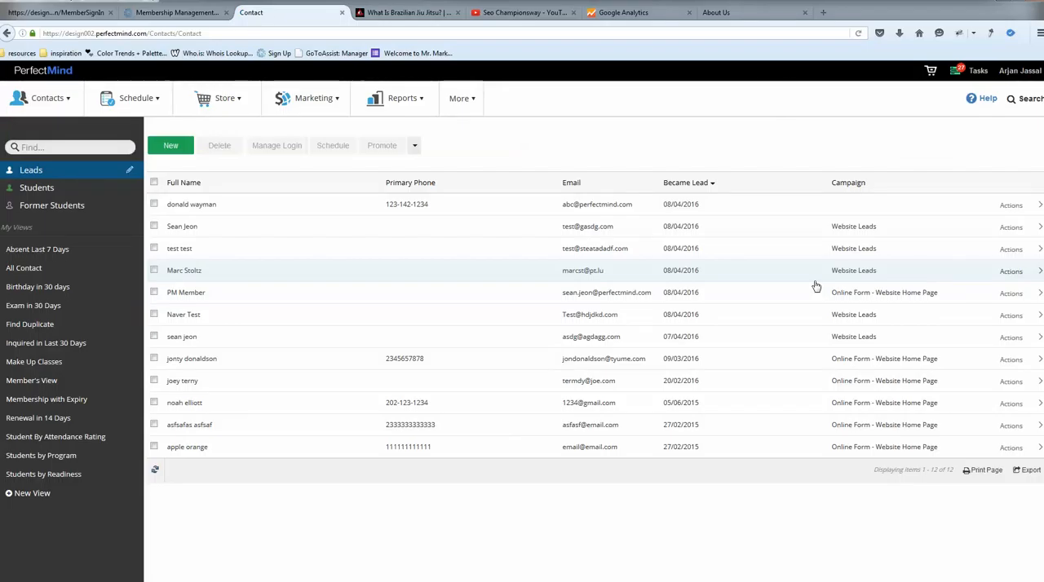
# Open the marketing website settings and display the Organize Pages list.
pyautogui.click(300, 99)
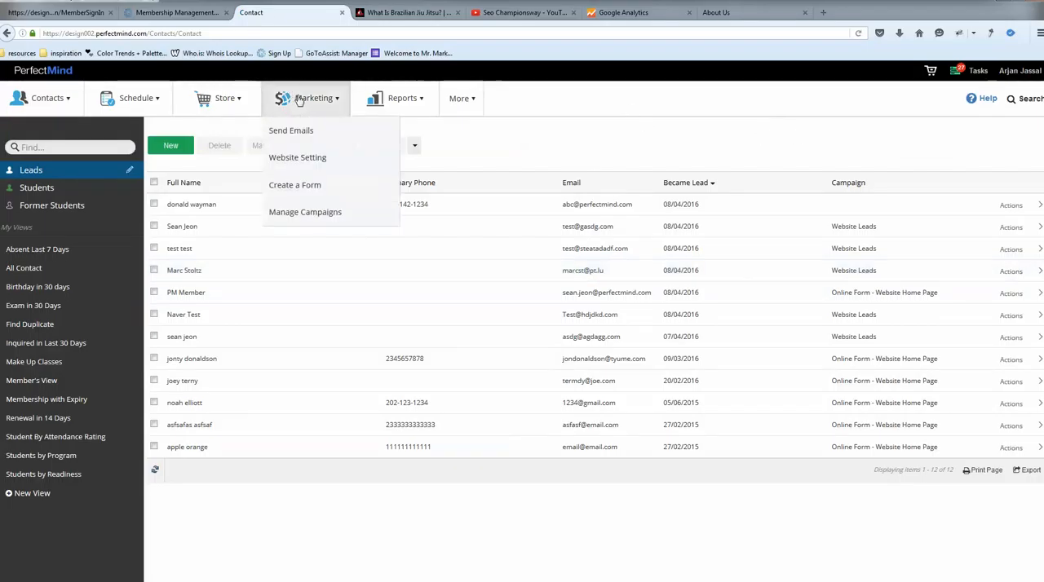
pyautogui.click(307, 162)
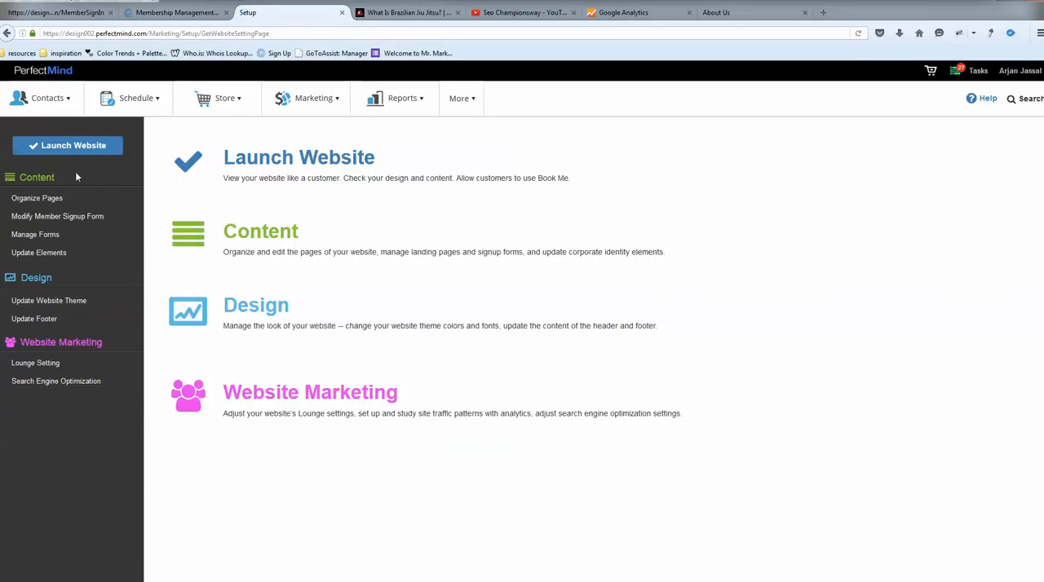
pyautogui.click(46, 202)
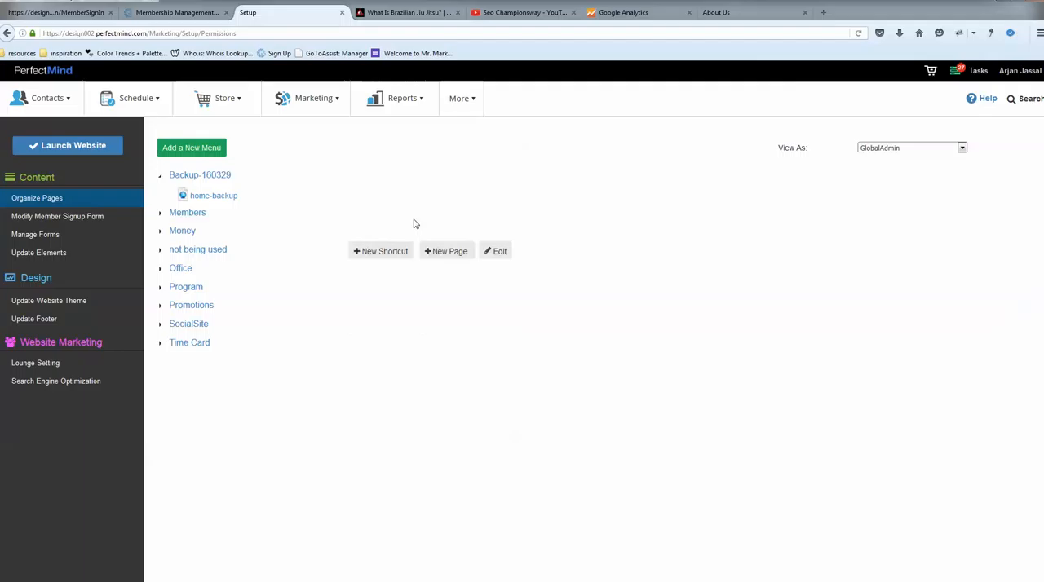
# Open the live site's About Us page and examine the domain, SocialSite and page-name parts of its address.
pyautogui.click(751, 14)
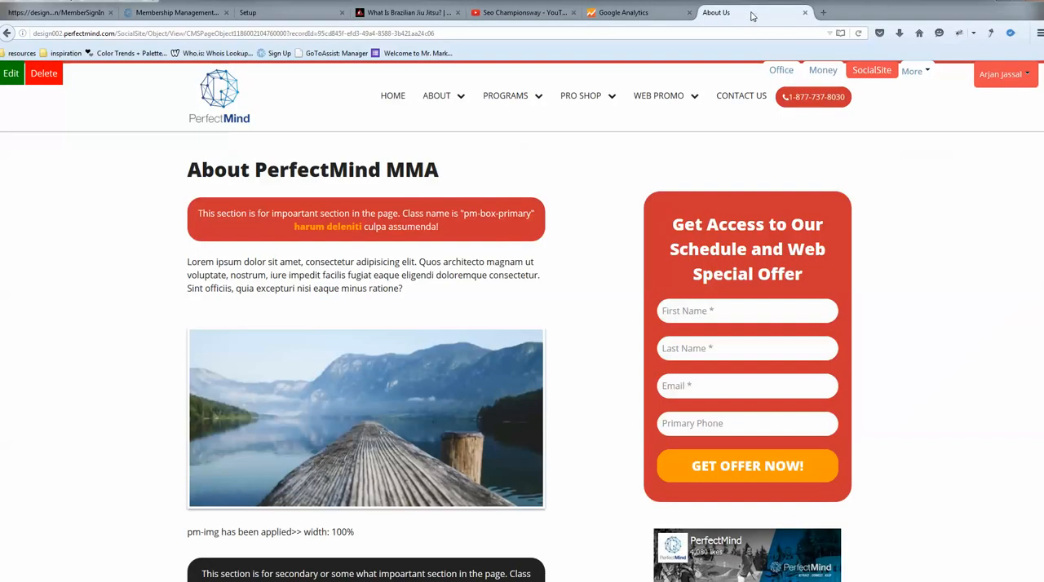
pyautogui.moveTo(446, 101)
pyautogui.click(449, 129)
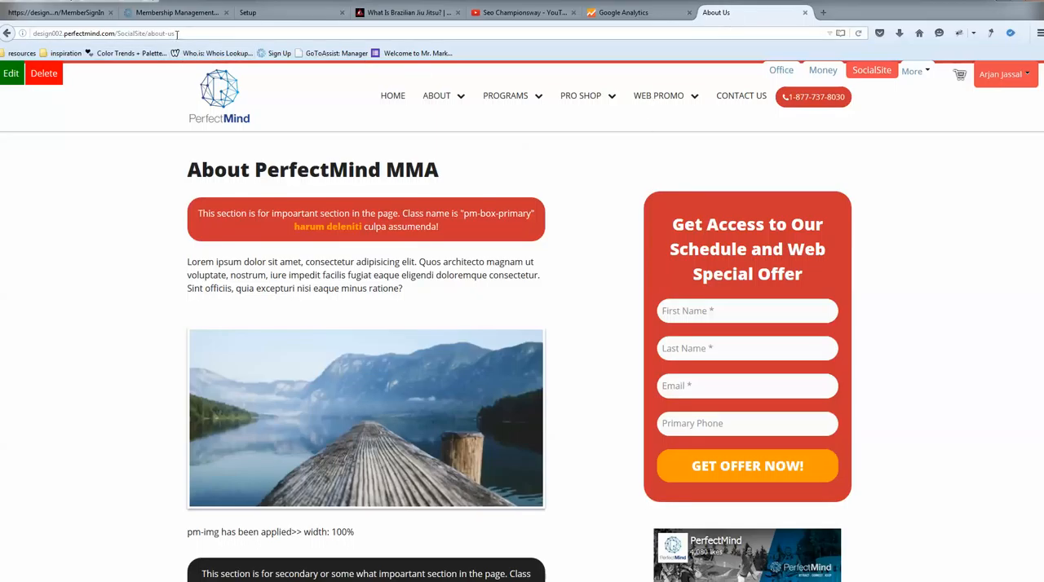
pyautogui.moveTo(176, 35); pyautogui.dragTo(32, 34)
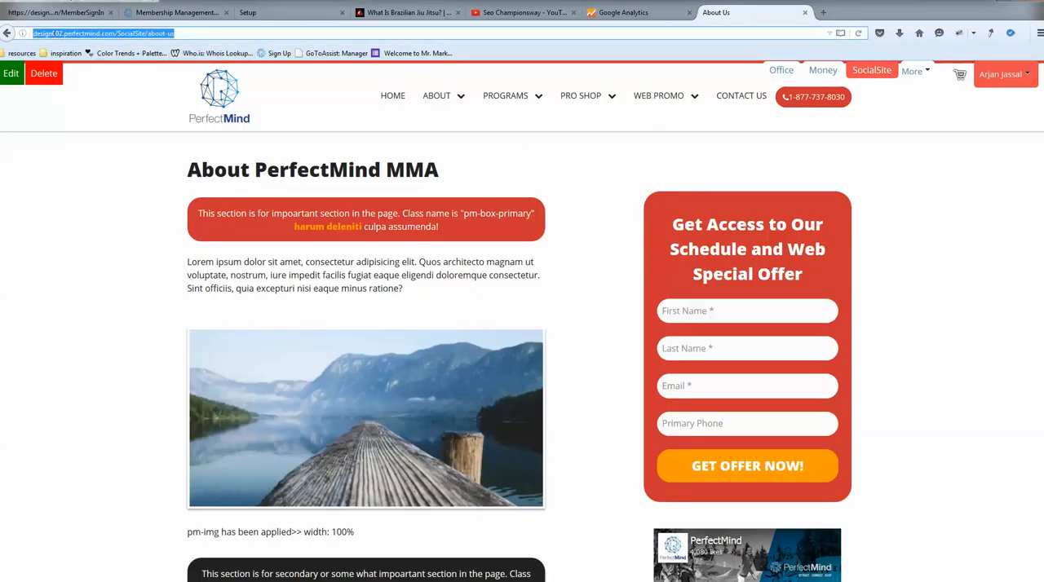
pyautogui.click(213, 36)
pyautogui.moveTo(115, 35); pyautogui.dragTo(24, 35)
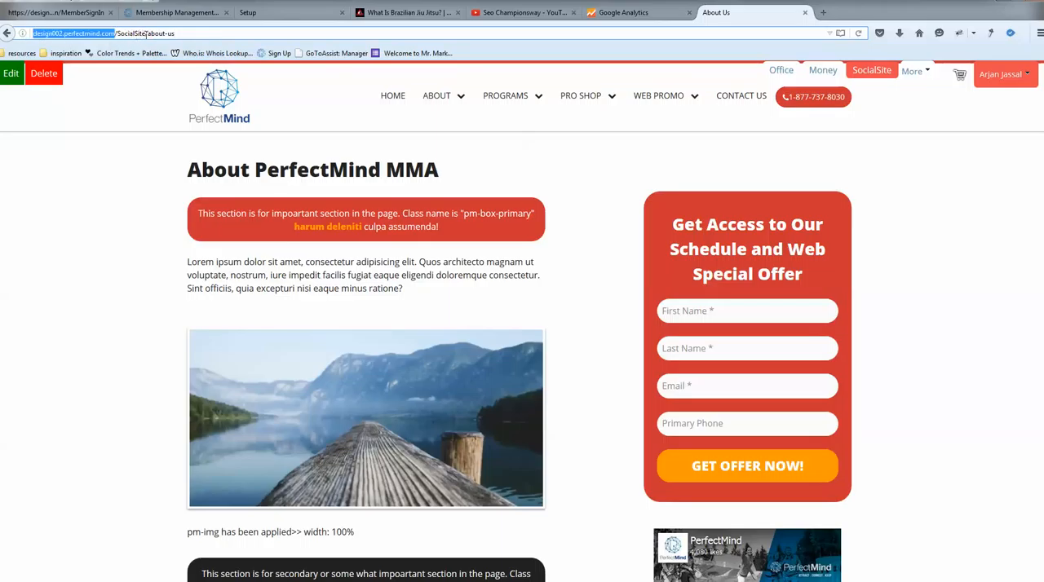
pyautogui.moveTo(145, 34); pyautogui.dragTo(121, 28)
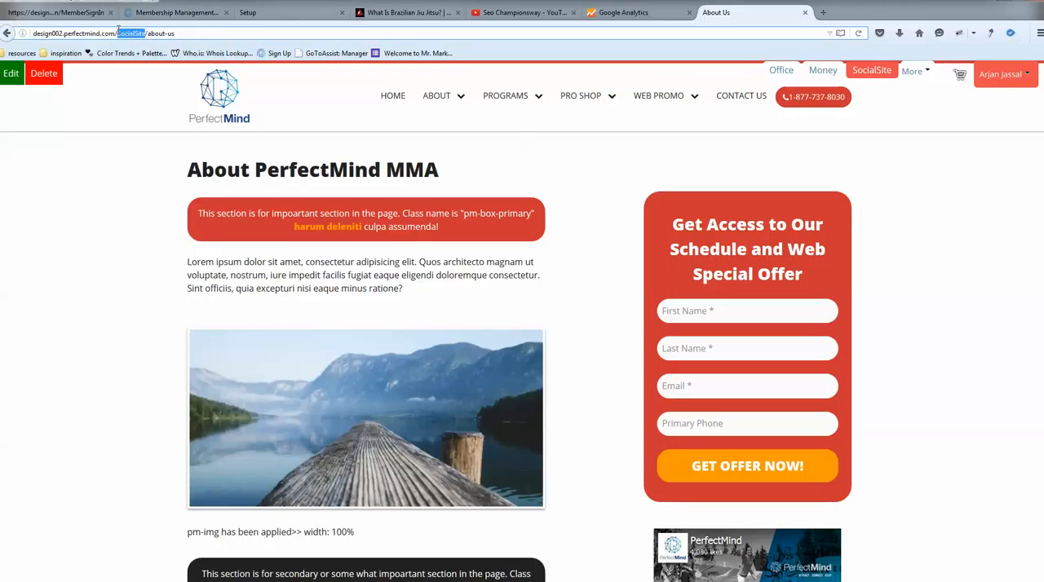
pyautogui.moveTo(181, 34); pyautogui.dragTo(125, 33)
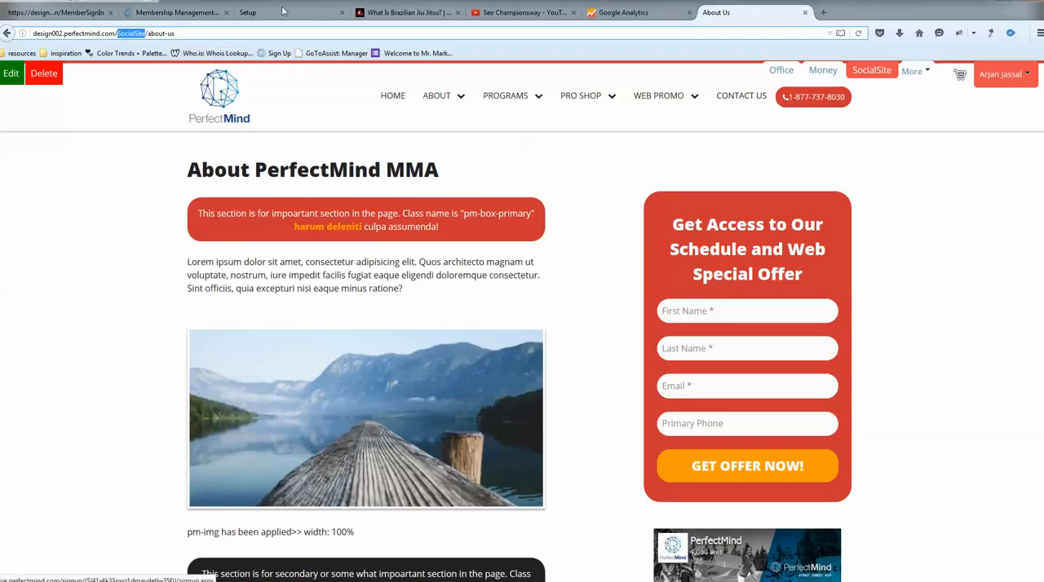
# Compare the SocialSite part of the live page's address with the page organizer and expand the SocialSite menu there.
pyautogui.click(279, 16)
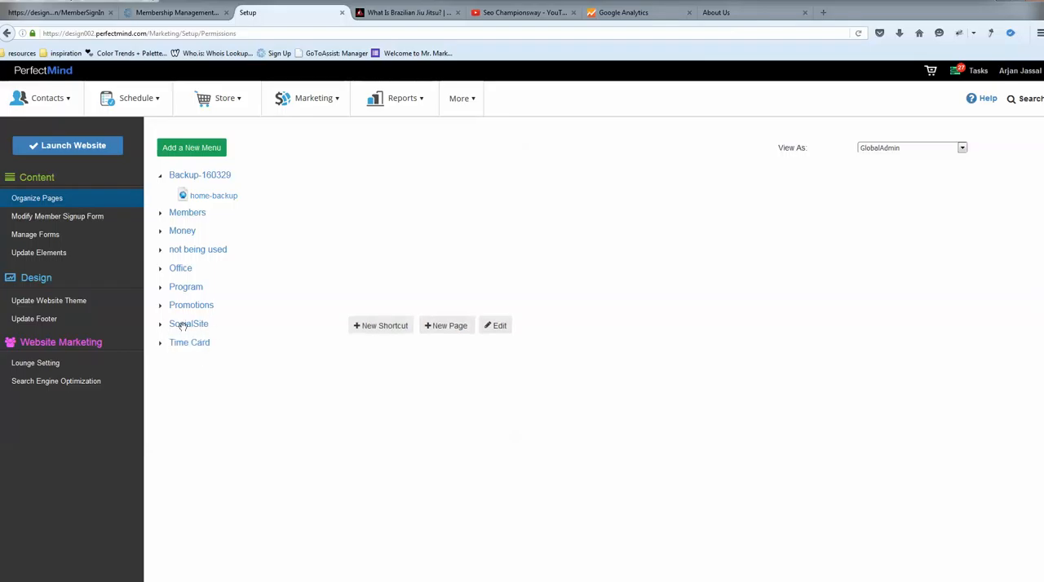
pyautogui.click(730, 15)
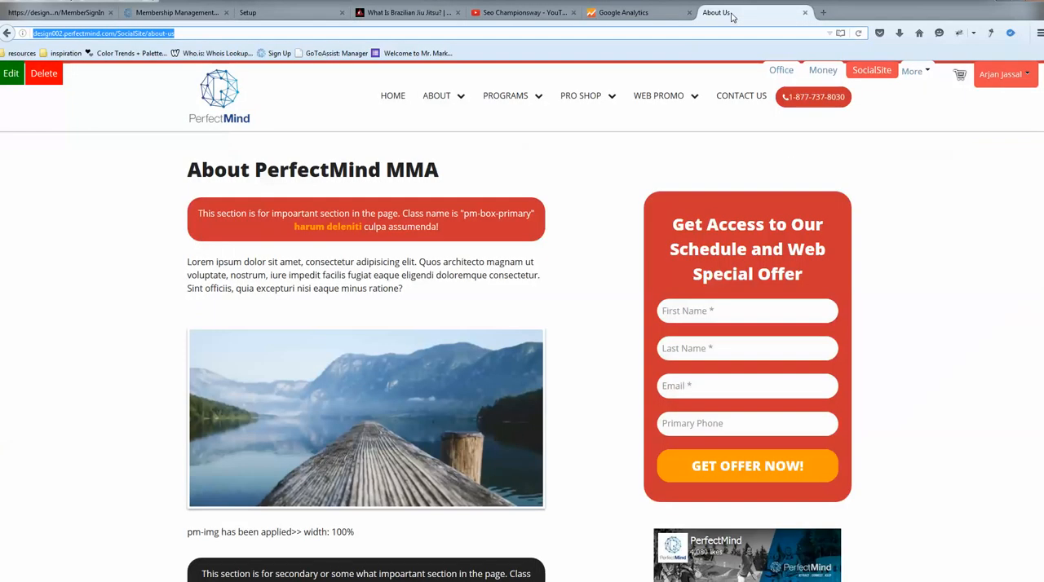
pyautogui.click(148, 32)
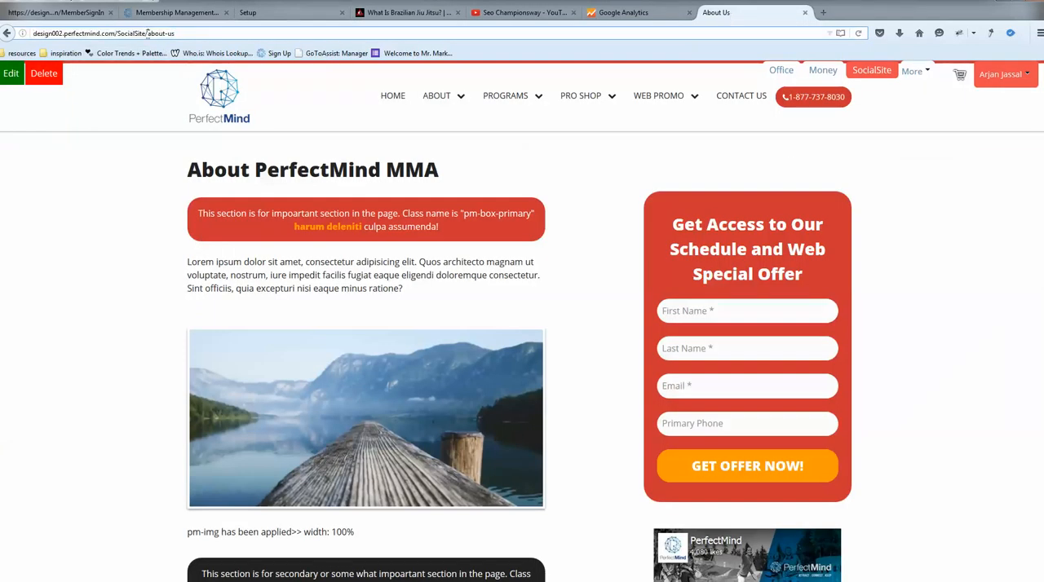
pyautogui.moveTo(142, 34); pyautogui.dragTo(123, 33)
pyautogui.click(261, 12)
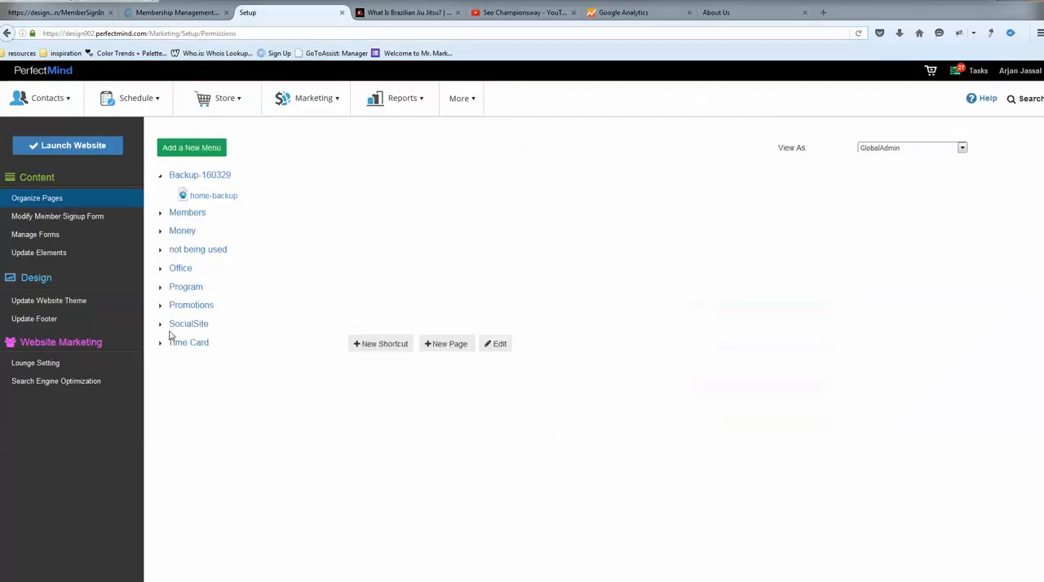
pyautogui.click(161, 325)
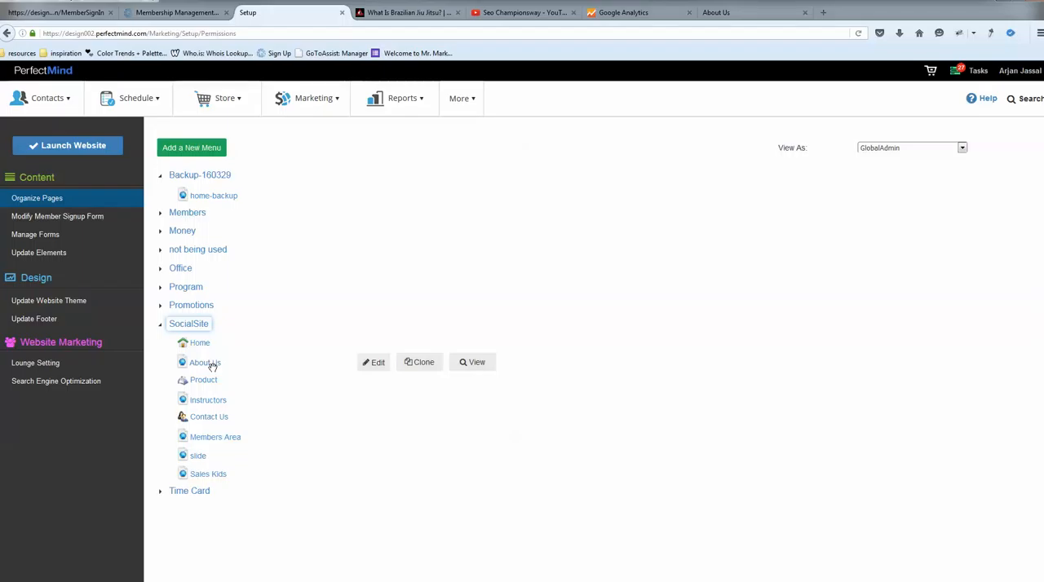
# Open the About Us page's settings from the organizer, review its title and description fields, and leave without saving.
pyautogui.click(376, 364)
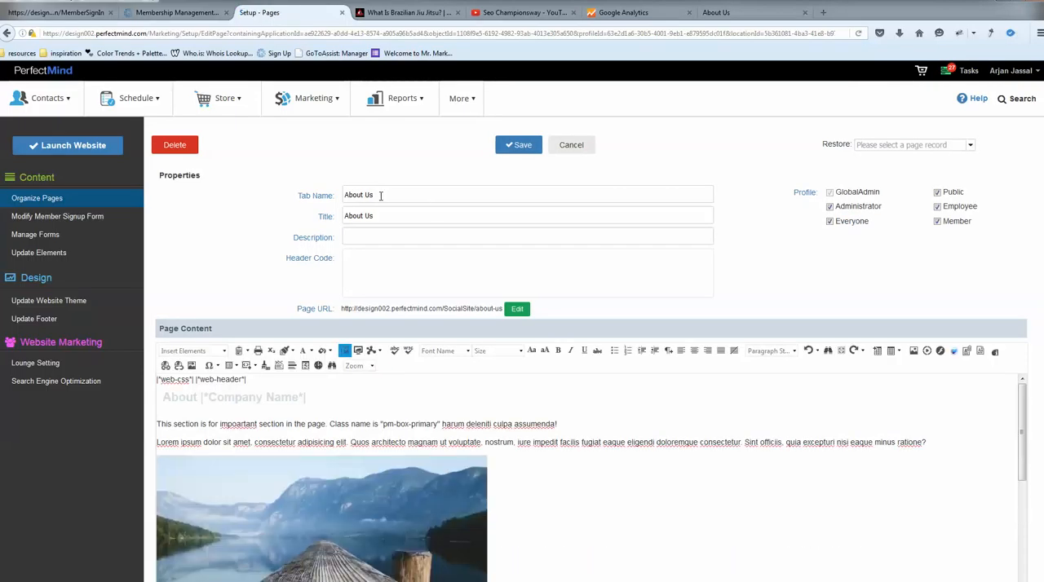
pyautogui.moveTo(396, 217); pyautogui.dragTo(343, 217)
pyautogui.click(387, 236)
pyautogui.click(569, 148)
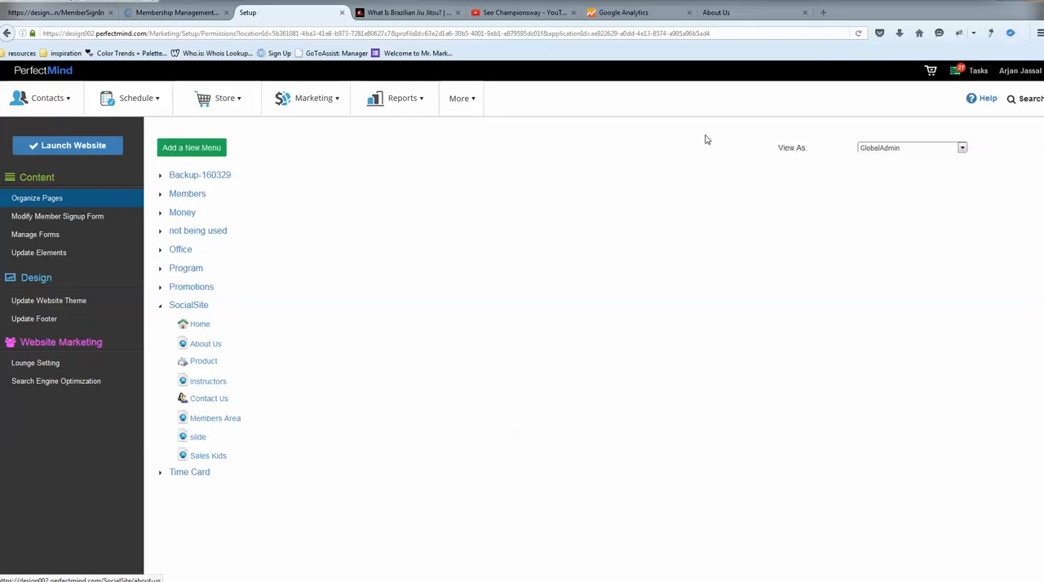
# Open the About Us page for editing on the live site and also from the organizer's SocialSite menu.
pyautogui.click(738, 13)
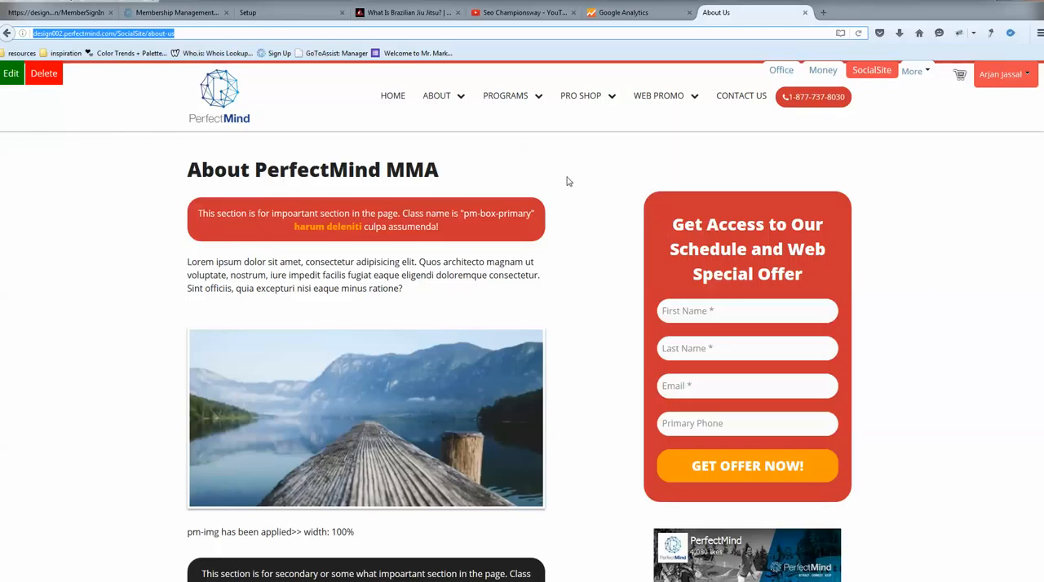
pyautogui.click(10, 77)
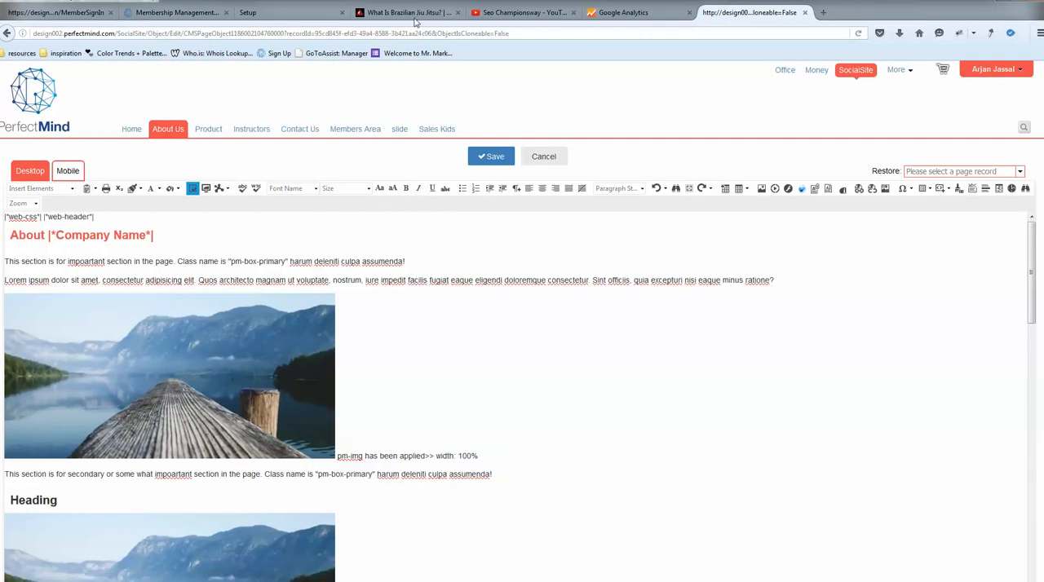
pyautogui.click(263, 12)
pyautogui.moveTo(196, 343)
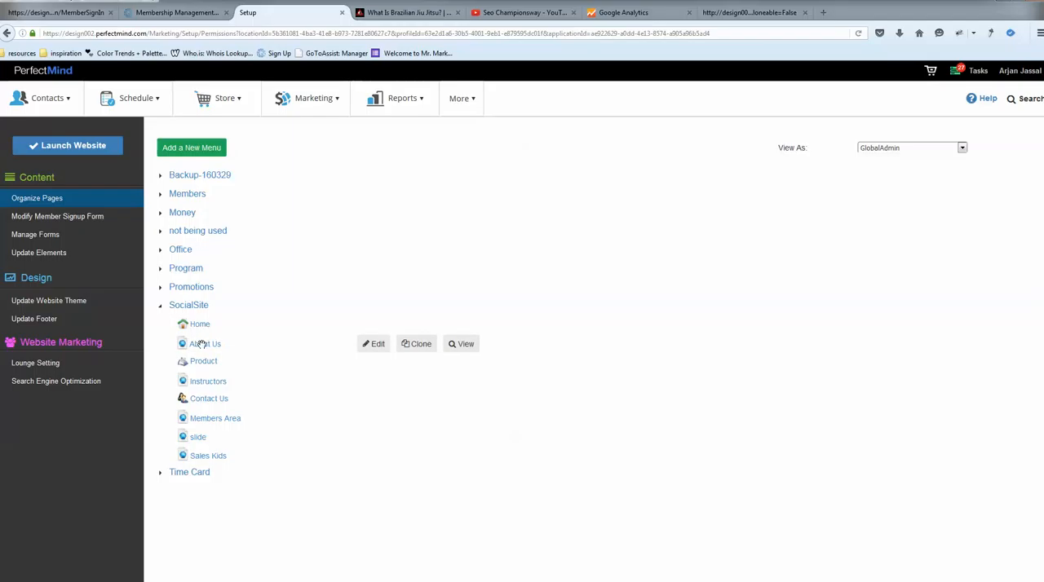
pyautogui.click(374, 346)
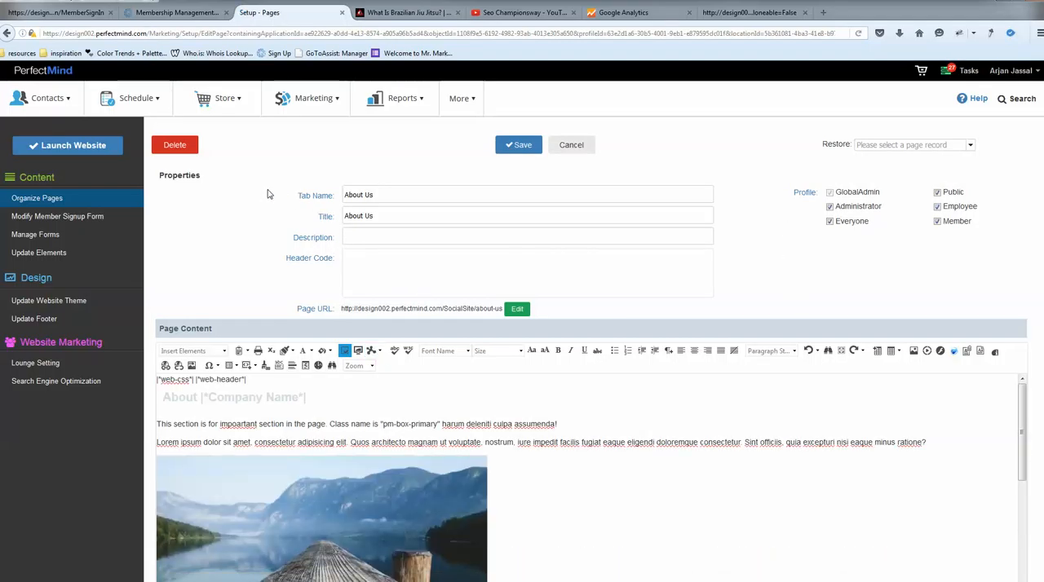
# Compare the two About Us editors, examining the properties fields and the page content area in each.
pyautogui.moveTo(266, 196); pyautogui.dragTo(757, 283)
pyautogui.click(757, 281)
pyautogui.click(751, 14)
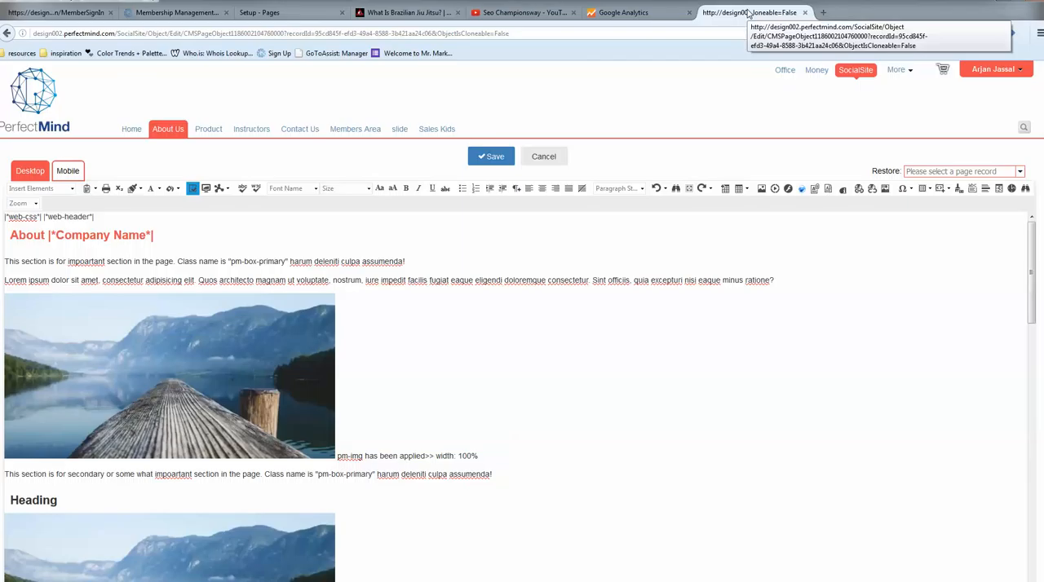
pyautogui.click(305, 14)
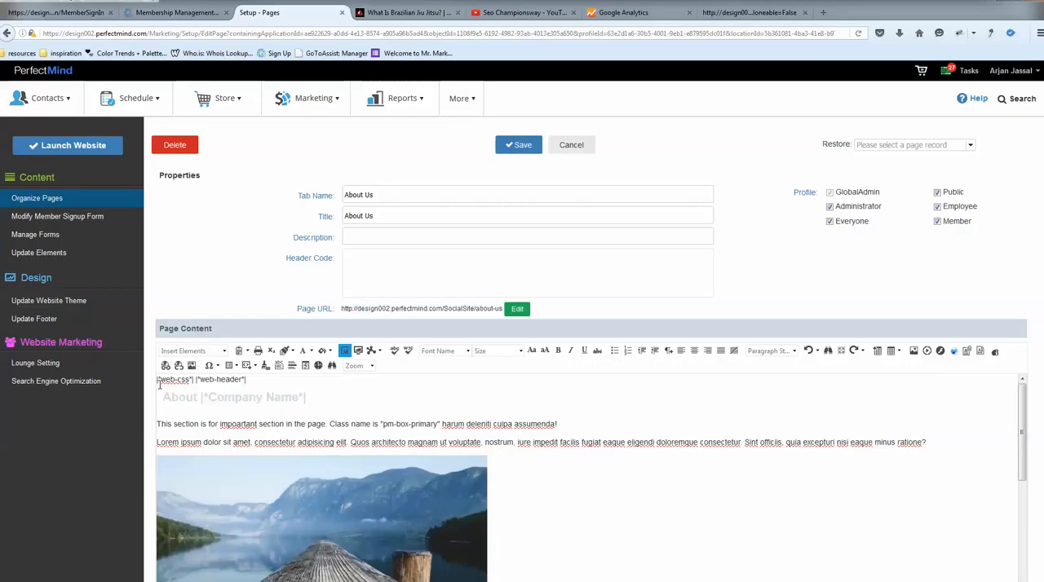
pyautogui.moveTo(160, 391); pyautogui.dragTo(729, 498)
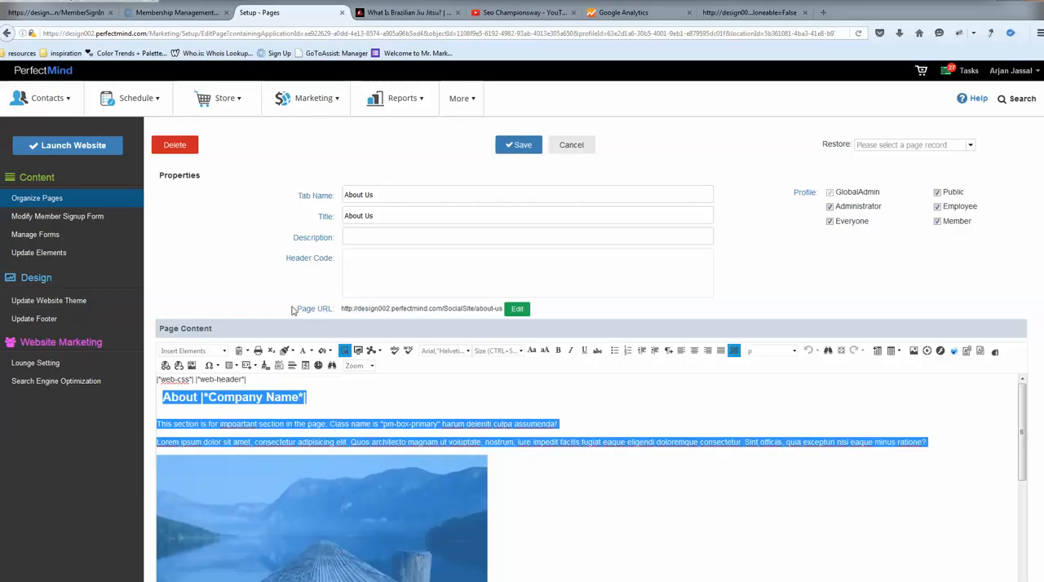
pyautogui.click(728, 14)
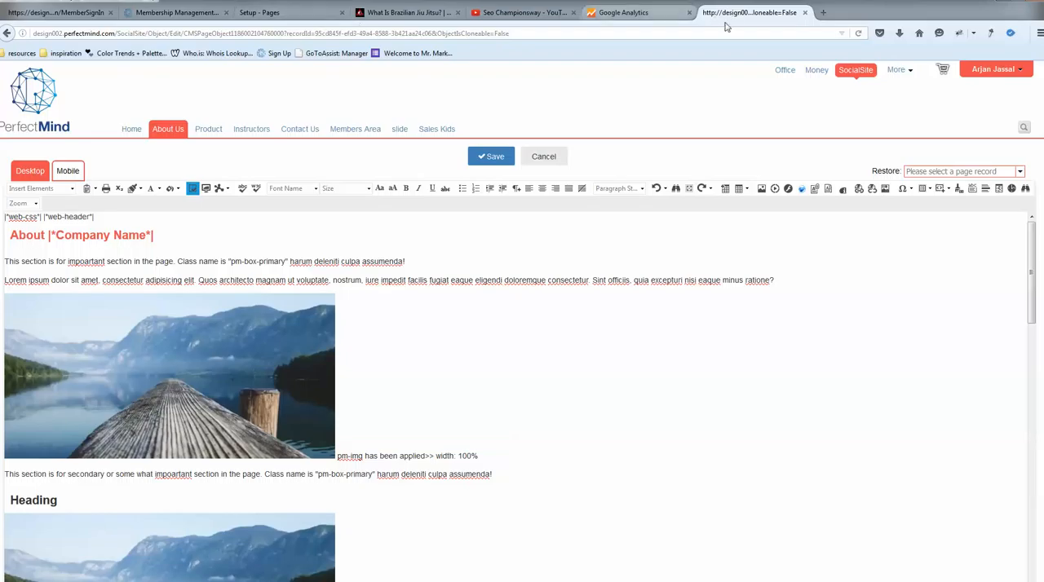
pyautogui.click(281, 12)
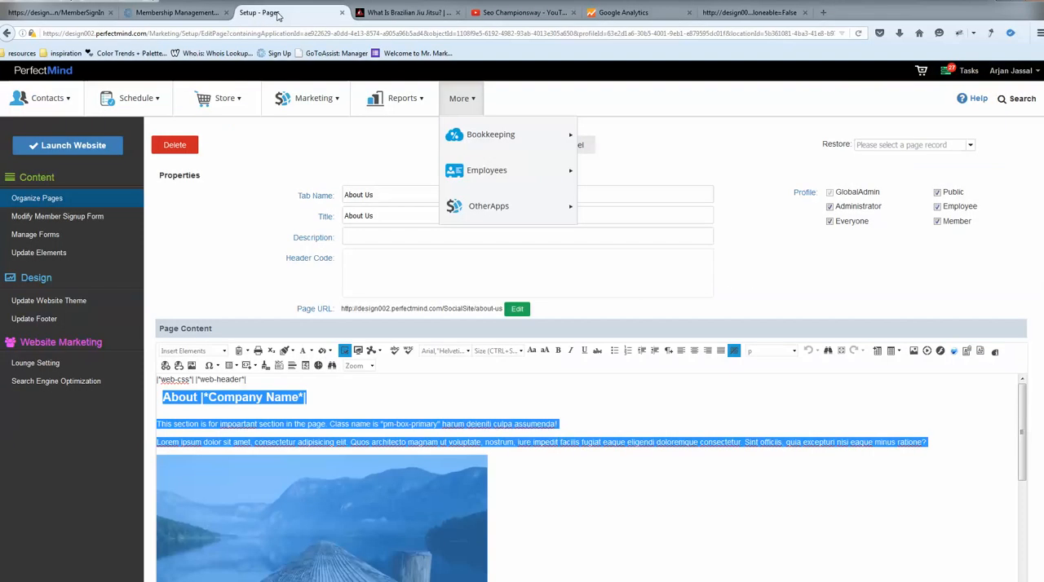
pyautogui.click(762, 274)
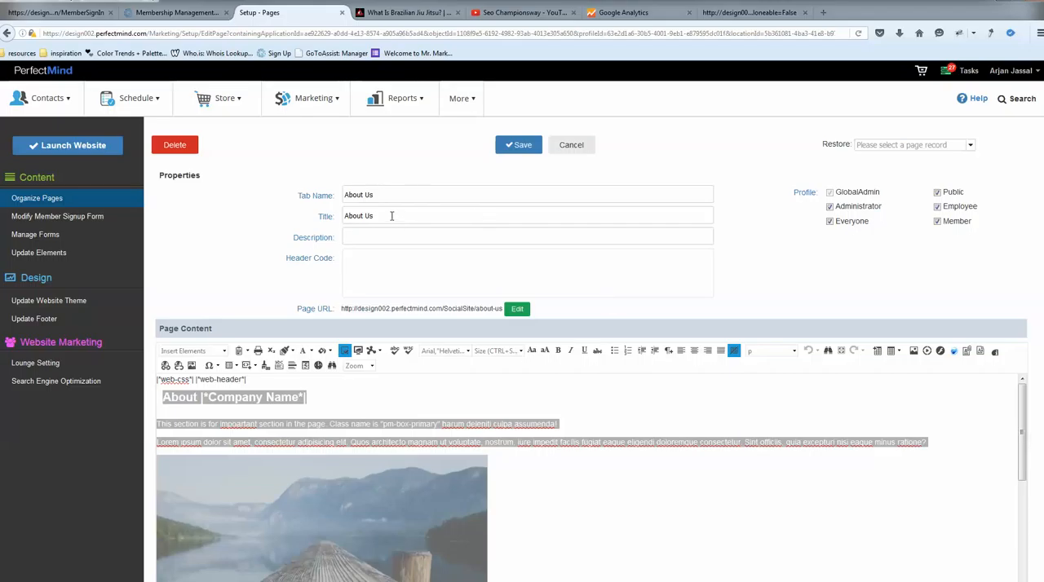
pyautogui.click(603, 423)
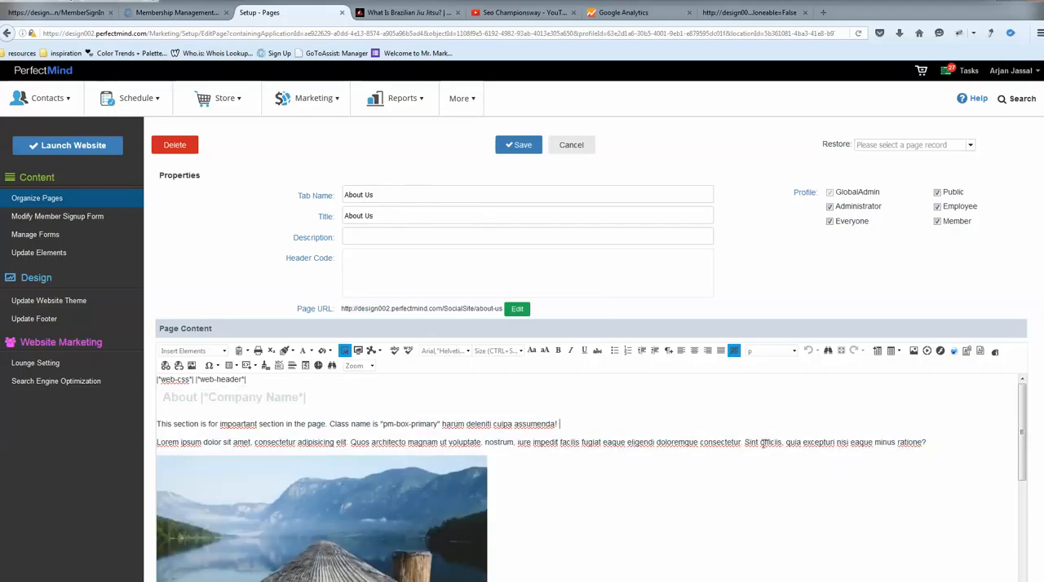
pyautogui.click(746, 14)
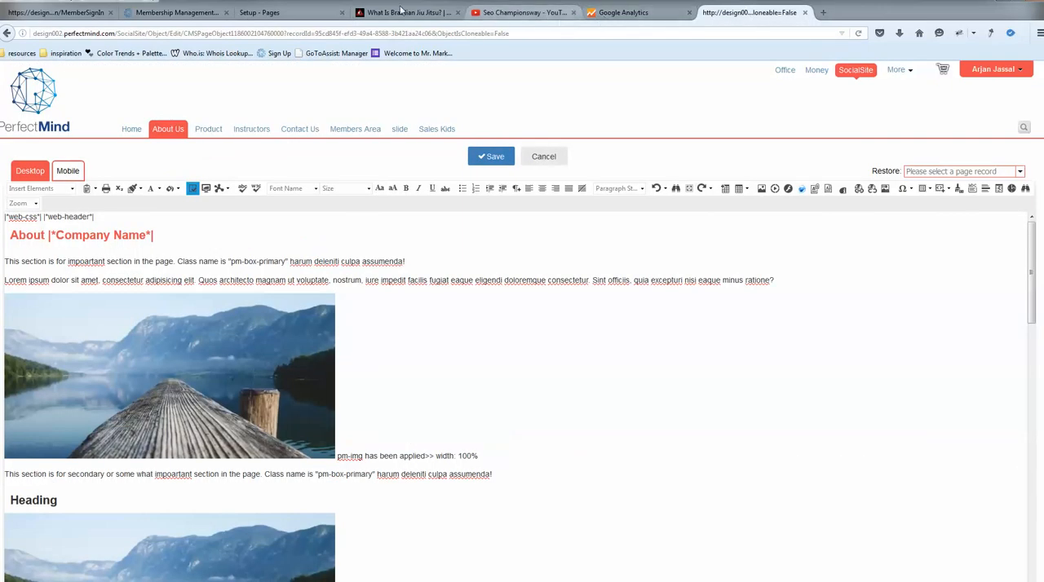
pyautogui.click(285, 12)
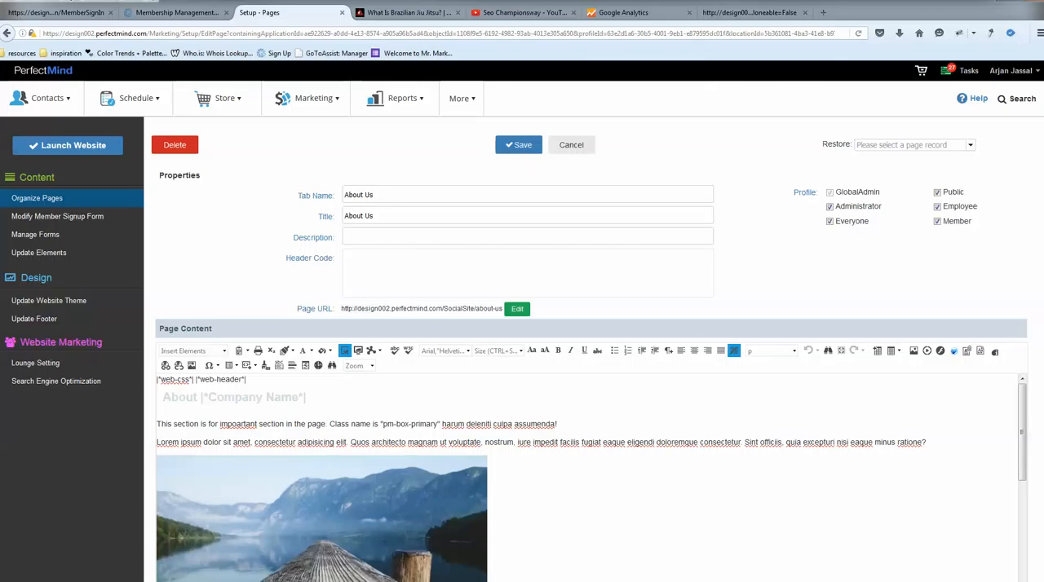
# Add the text "Download your schedule." after the secondary section paragraph above Heading, separated by a space.
pyautogui.scroll(-3, 1030, 314)
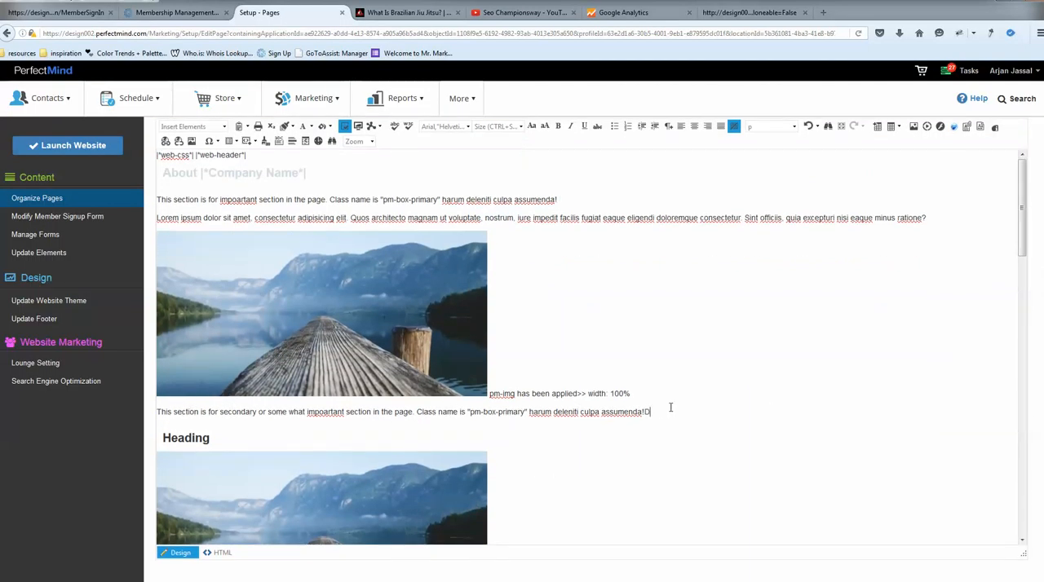
pyautogui.write('Download your schedule')
pyautogui.click(644, 411)
# Select the "Download your schedule." text in the page content and open the Hyperlink Manager for it.
pyautogui.moveTo(739, 412); pyautogui.dragTo(654, 416)
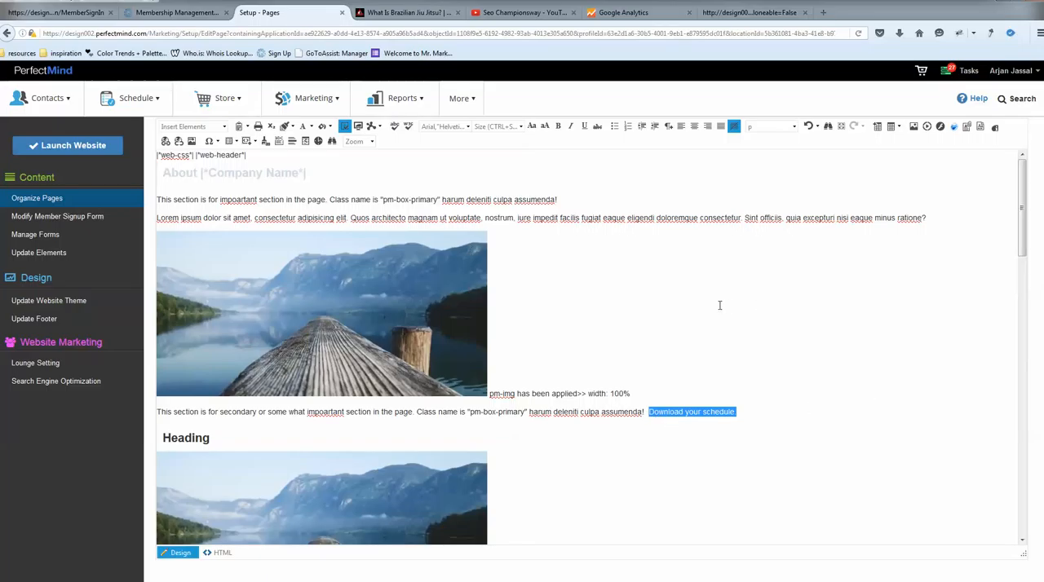
pyautogui.click(165, 142)
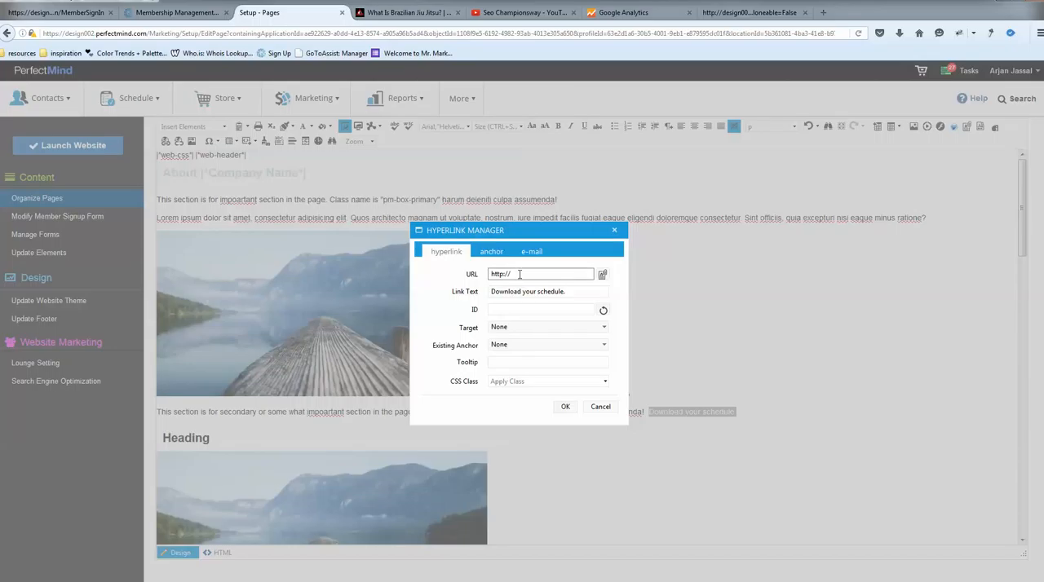
pyautogui.click(516, 275)
pyautogui.write('www.championsway.com')
pyautogui.moveTo(588, 274); pyautogui.dragTo(426, 277)
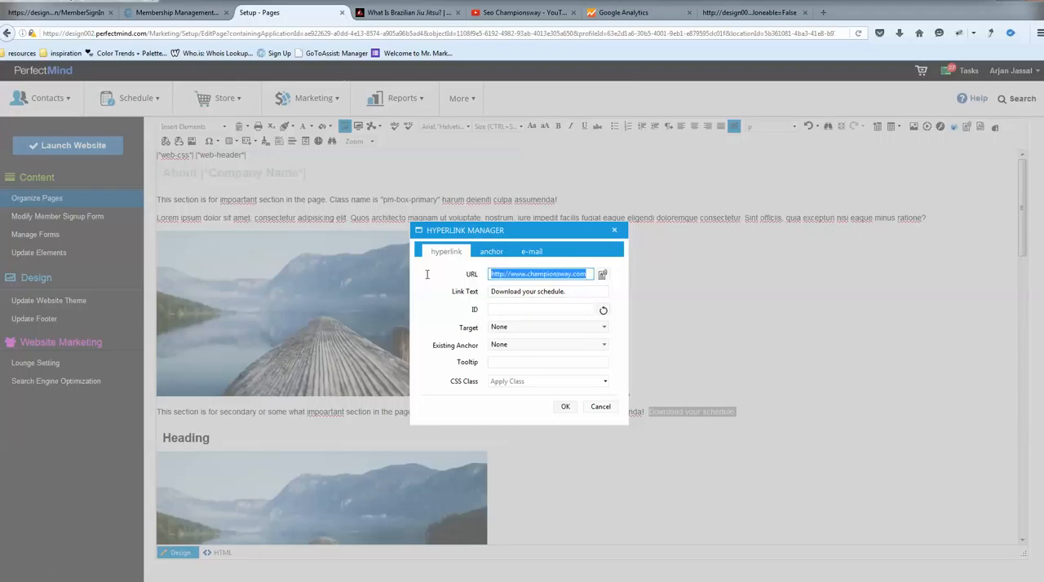
pyautogui.press('BackSpace')
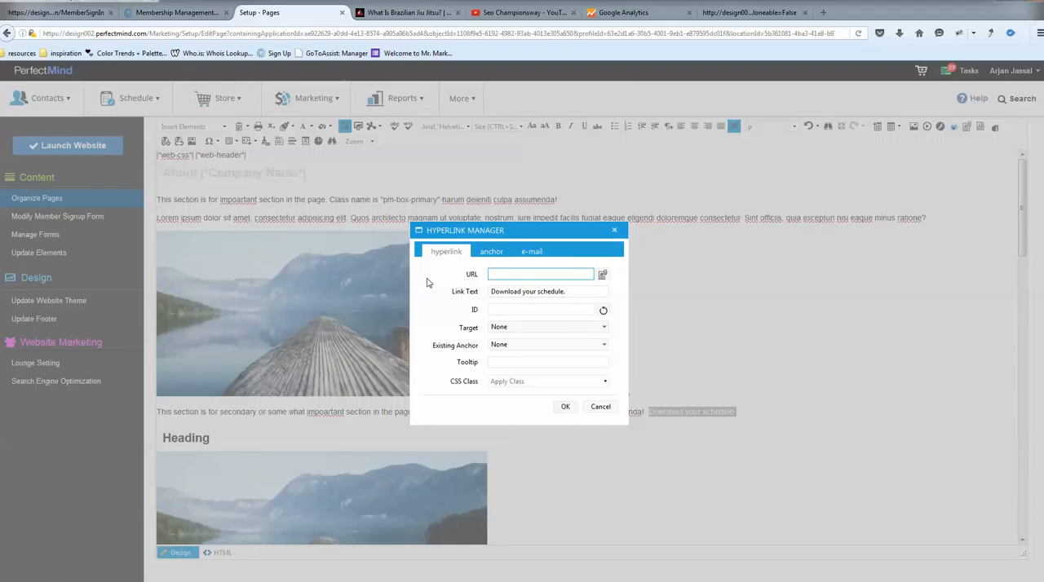
# Open the Document Manager to choose a stored file as the link's URL.
pyautogui.click(603, 276)
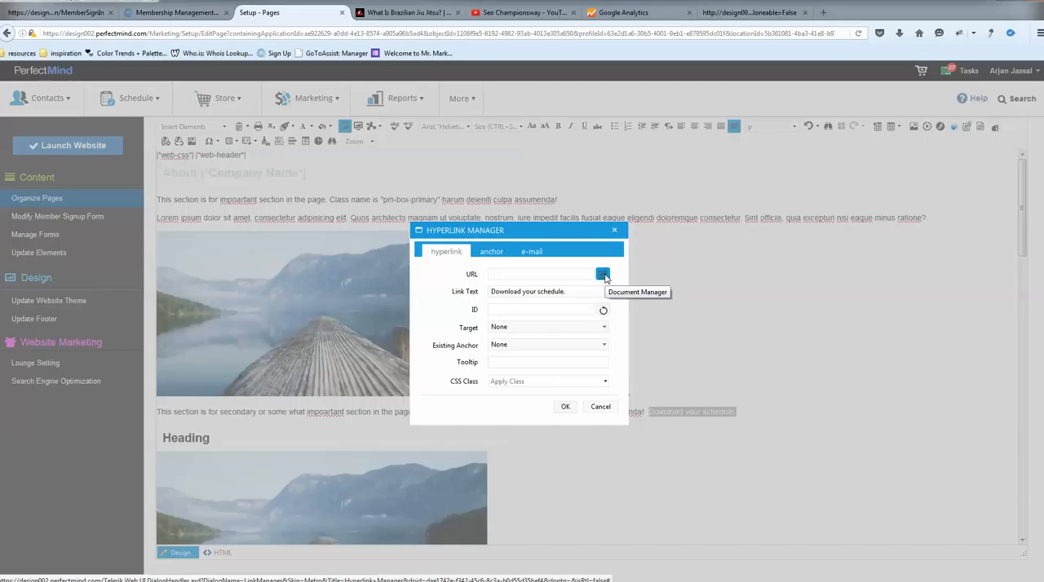
pyautogui.click(604, 277)
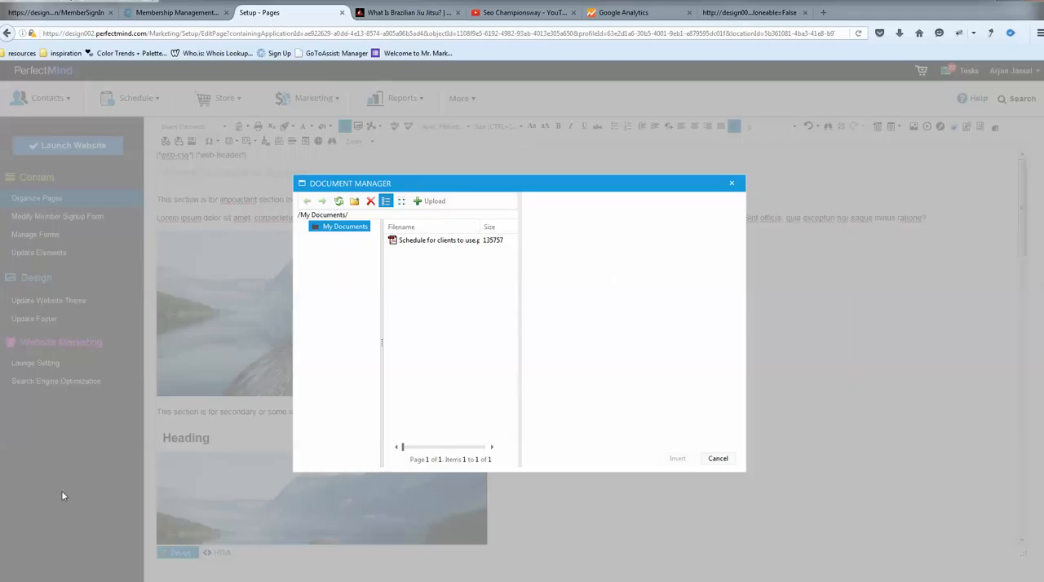
pyautogui.click(435, 201)
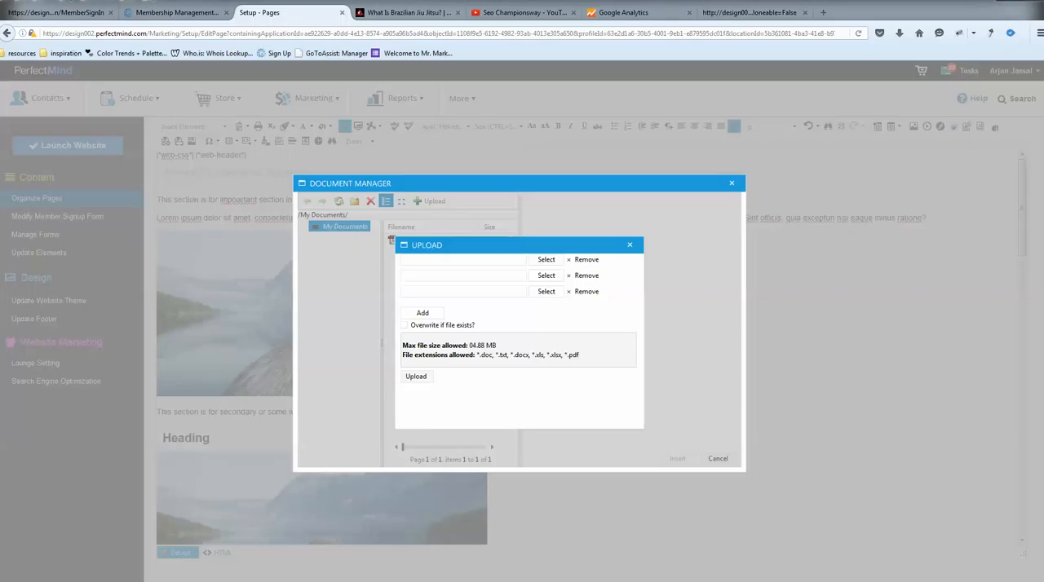
pyautogui.click(547, 259)
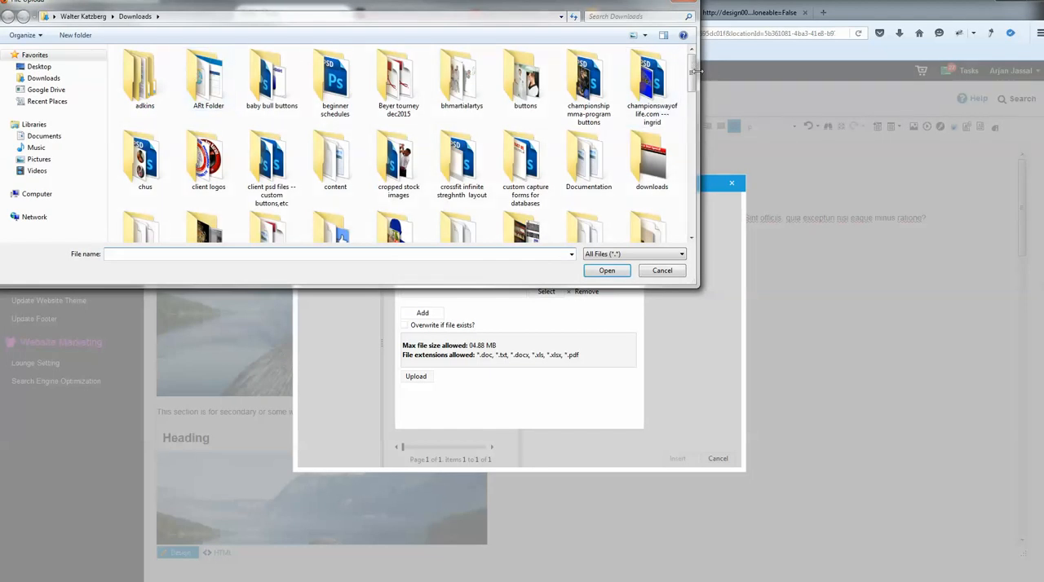
pyautogui.moveTo(691, 75); pyautogui.dragTo(691, 213)
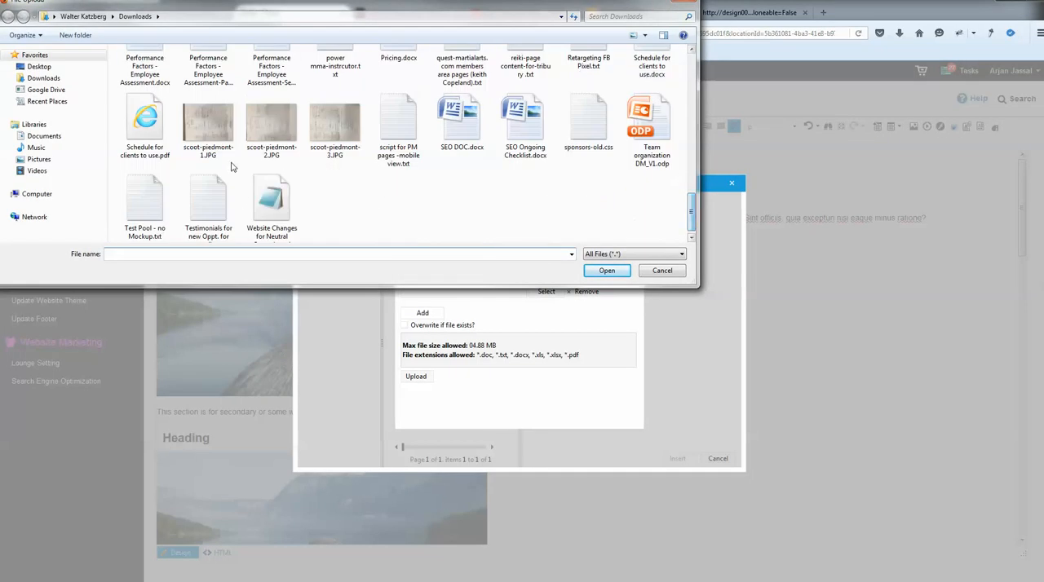
pyautogui.click(140, 140)
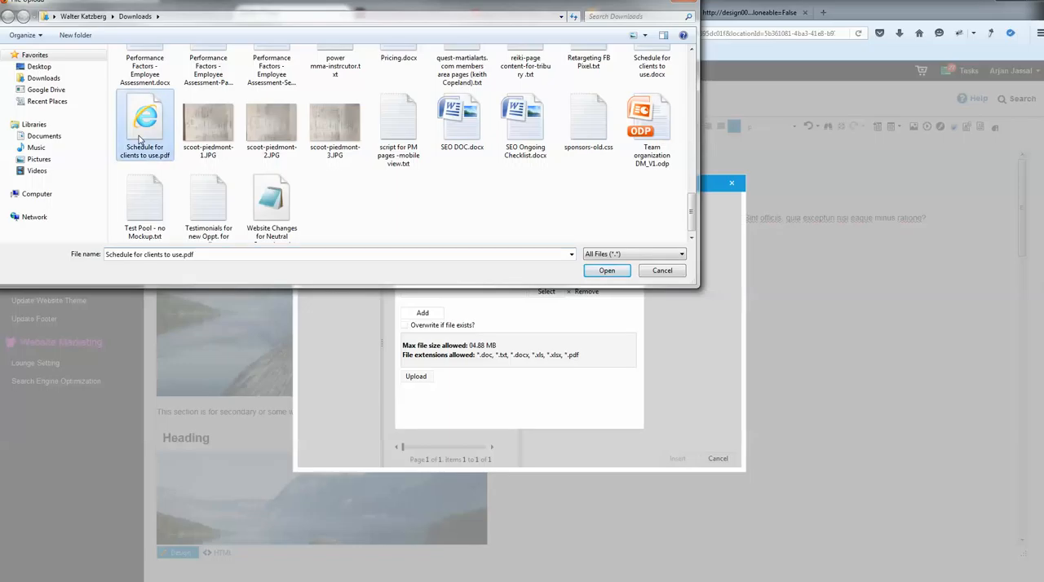
pyautogui.click(608, 271)
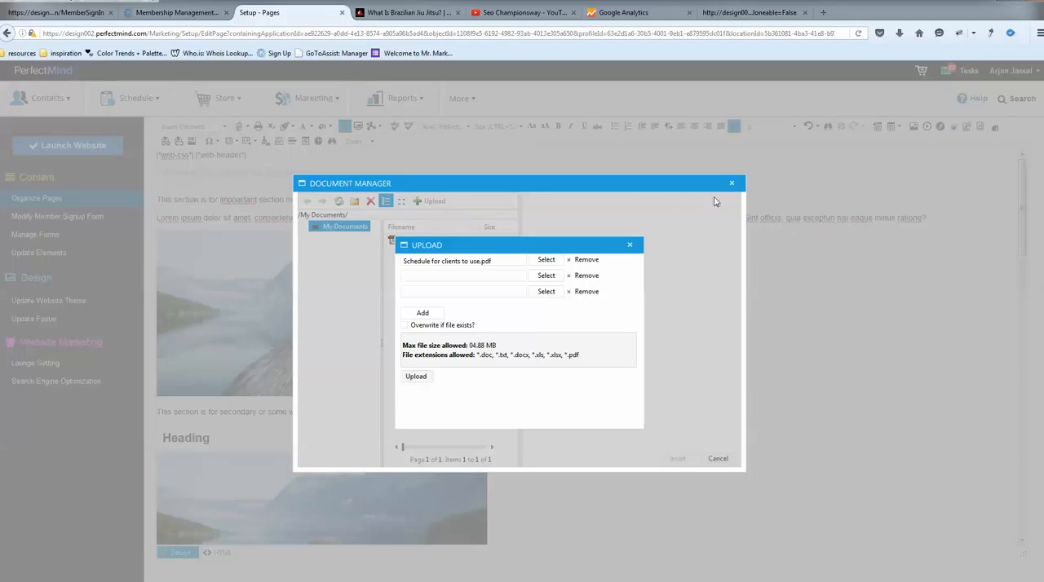
pyautogui.click(631, 246)
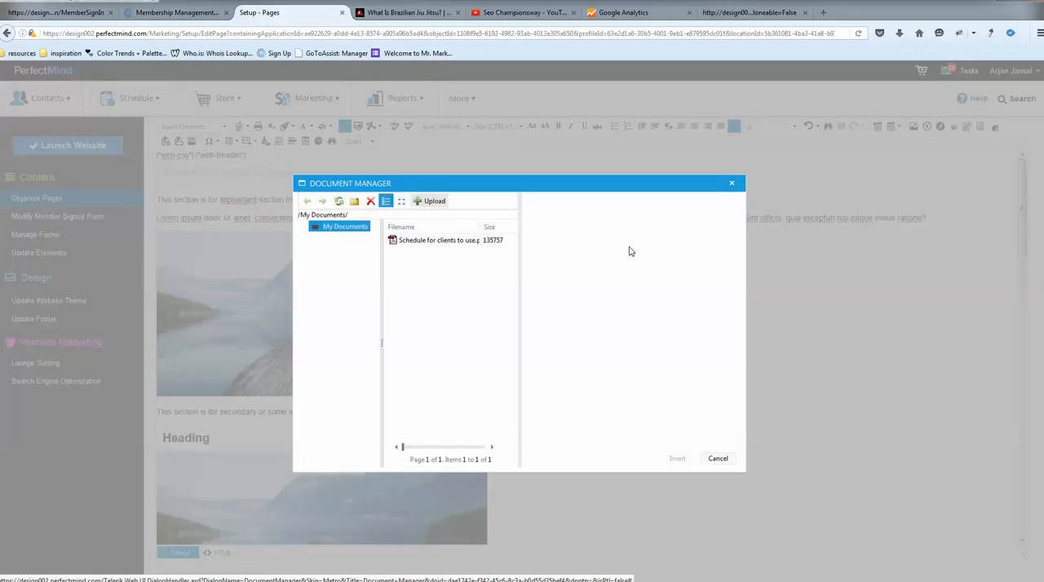
# Link the selected text to "Schedule for clients to use.pdf" with target New Window and tooltip "Schedule".
pyautogui.click(432, 243)
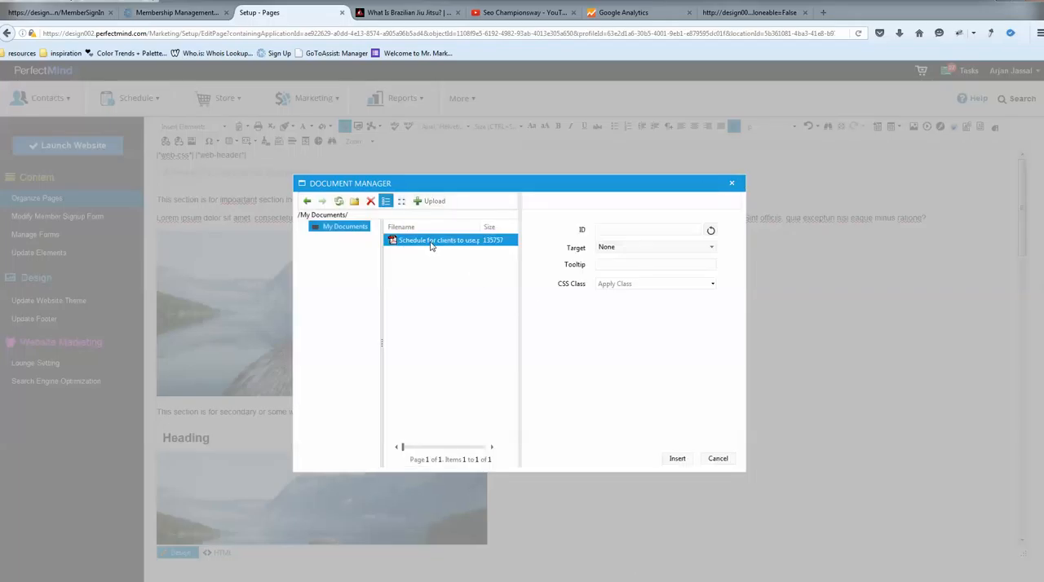
pyautogui.click(636, 248)
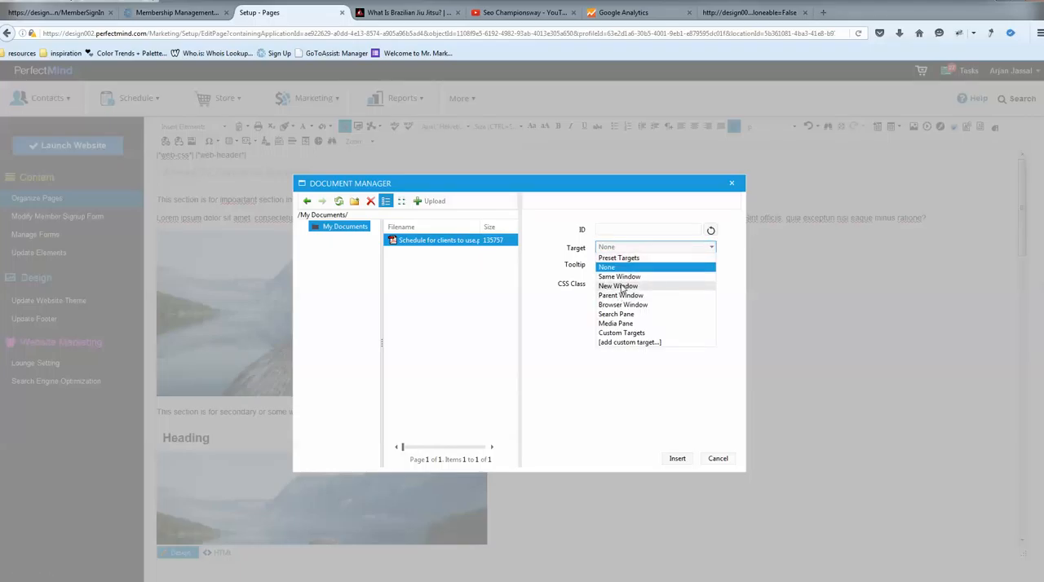
pyautogui.click(621, 286)
pyautogui.click(619, 264)
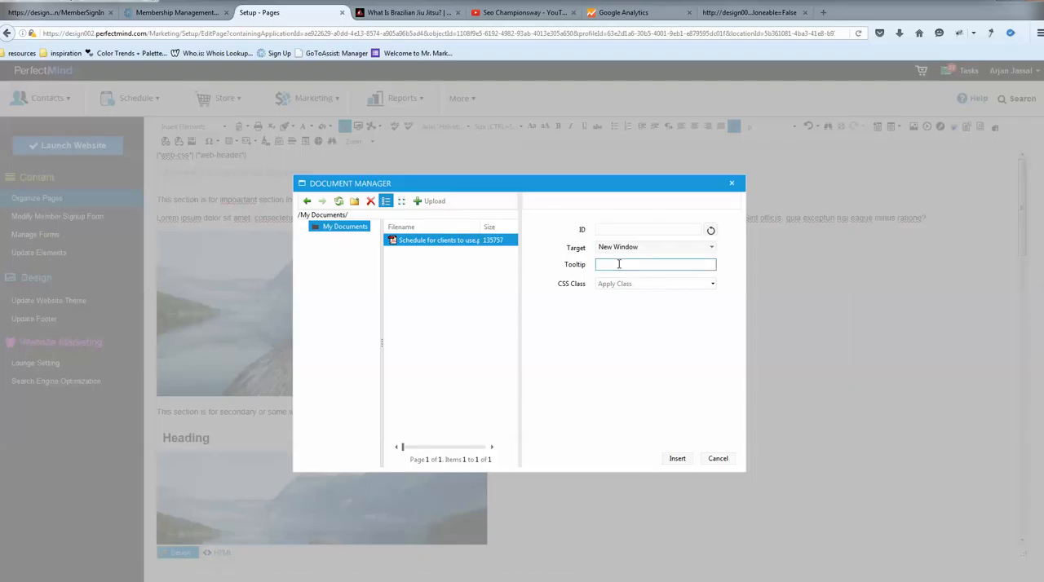
pyautogui.write('Schedule')
pyautogui.click(678, 459)
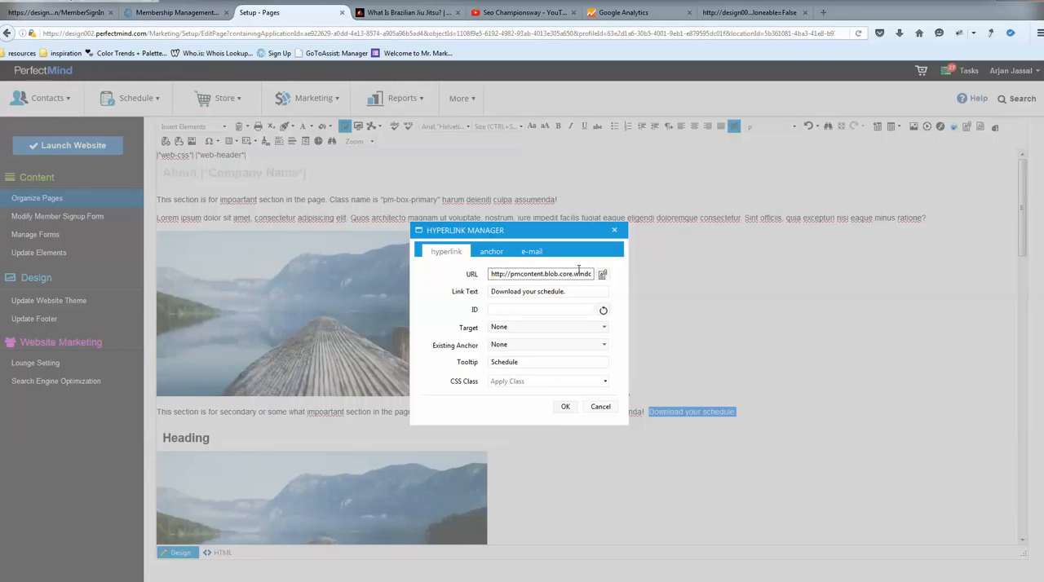
pyautogui.click(563, 407)
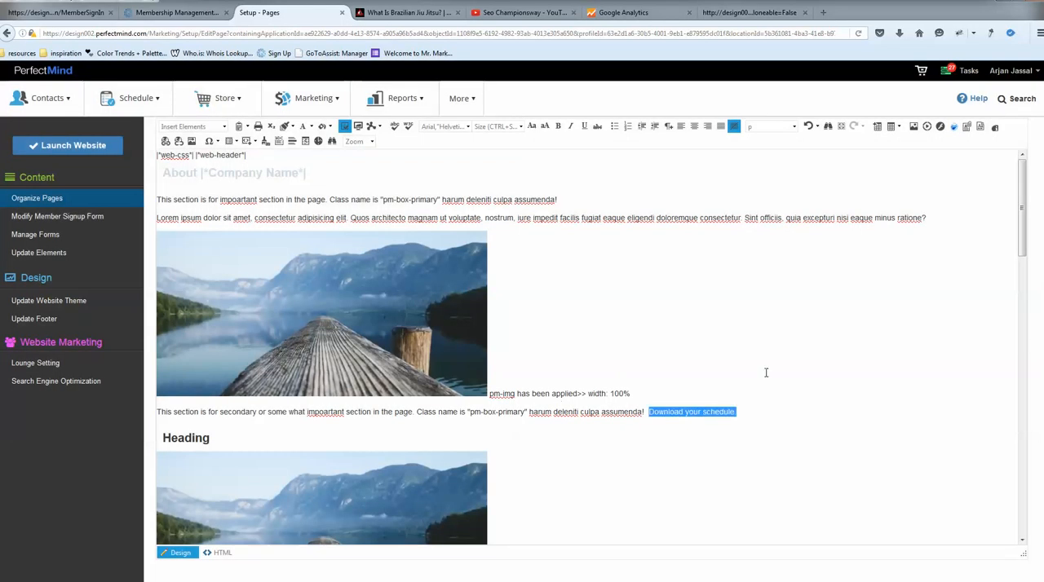
# Save the changes to the About Us page.
pyautogui.scroll(3, 792, 405)
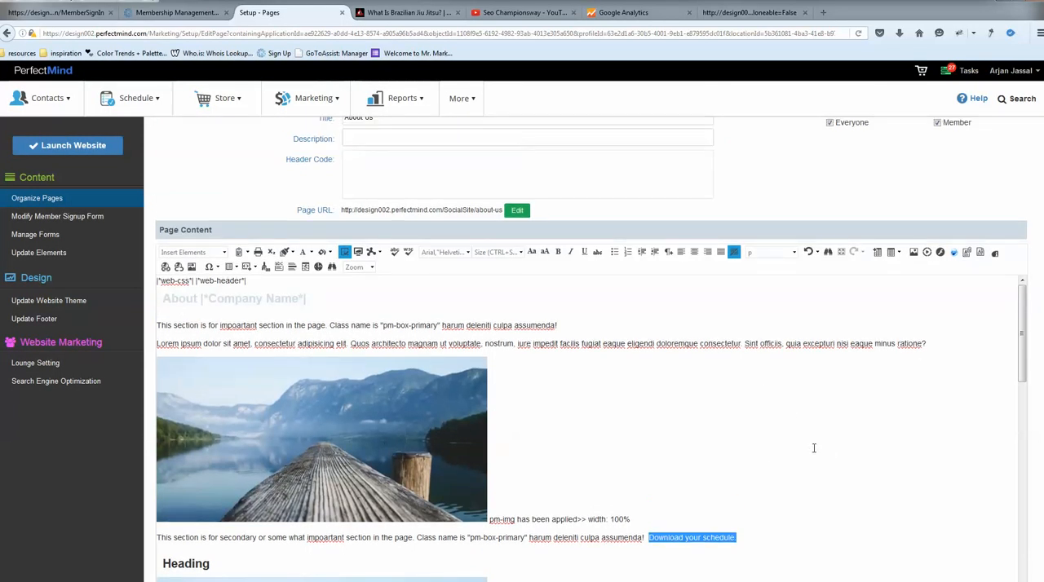
pyautogui.scroll(2, 868, 520)
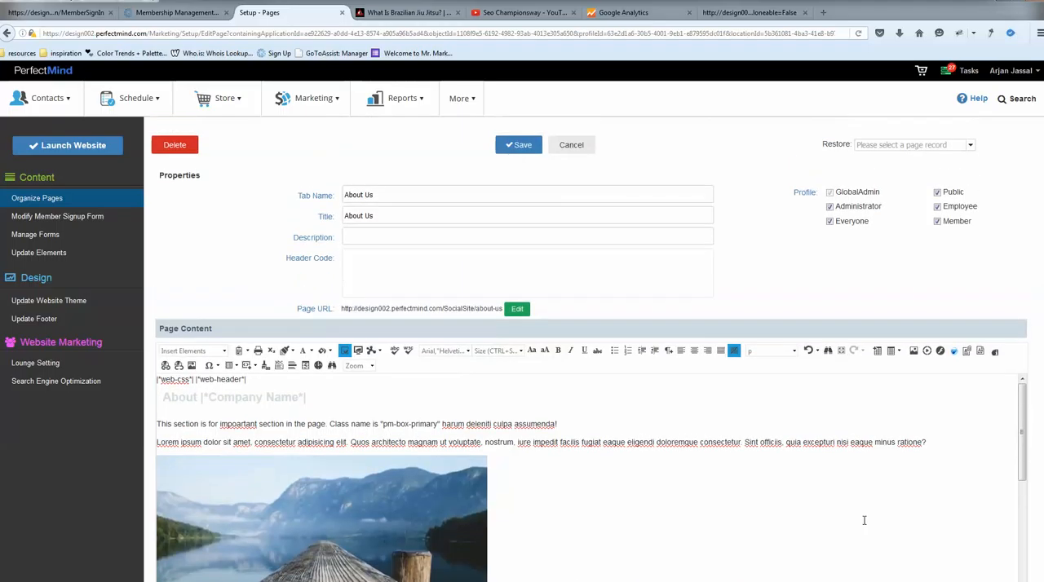
pyautogui.click(519, 146)
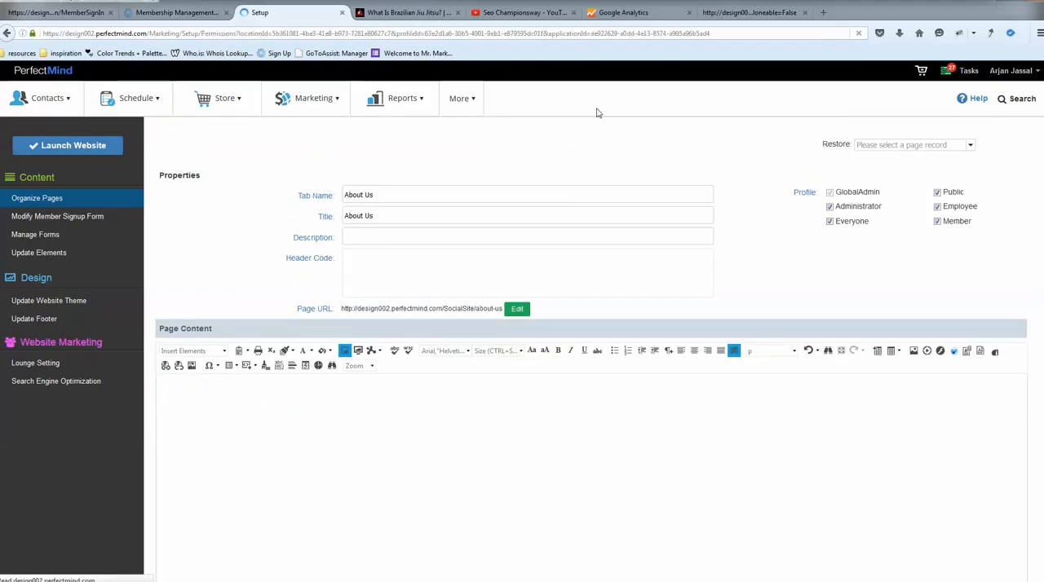
# Leave the live site's About Us editor without saving and view the new schedule link on the page.
pyautogui.click(760, 13)
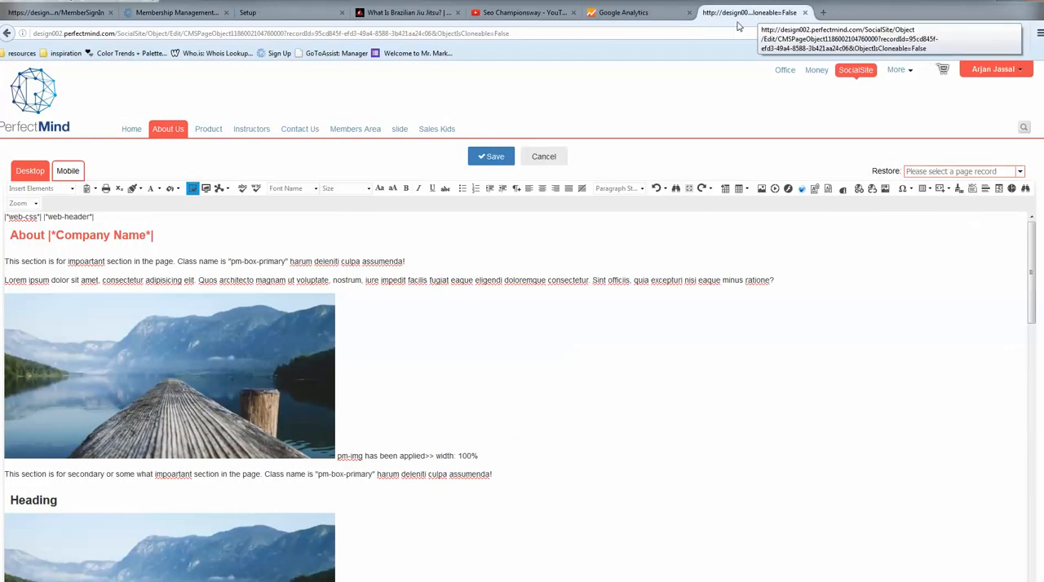
pyautogui.click(544, 160)
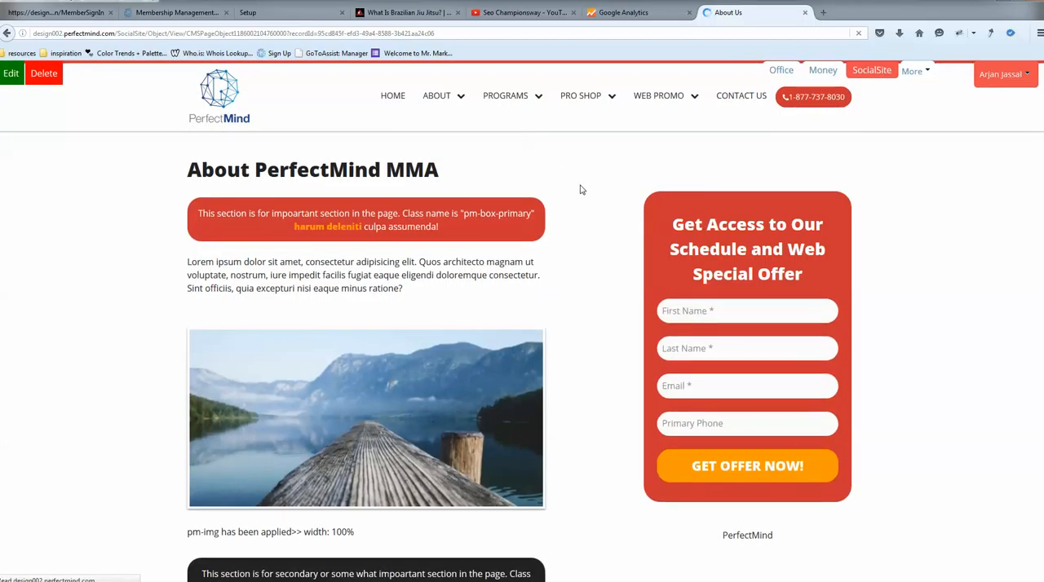
pyautogui.scroll(-3, 581, 189)
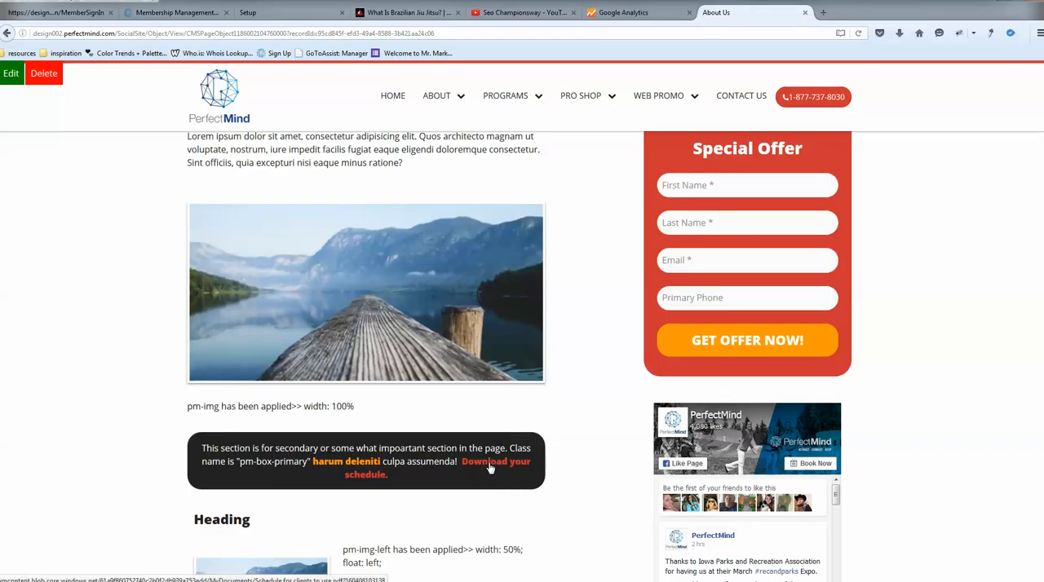
# Test the "Download your schedule." link on the live page twice, view the schedule PDF, and close it each time.
pyautogui.click(490, 468)
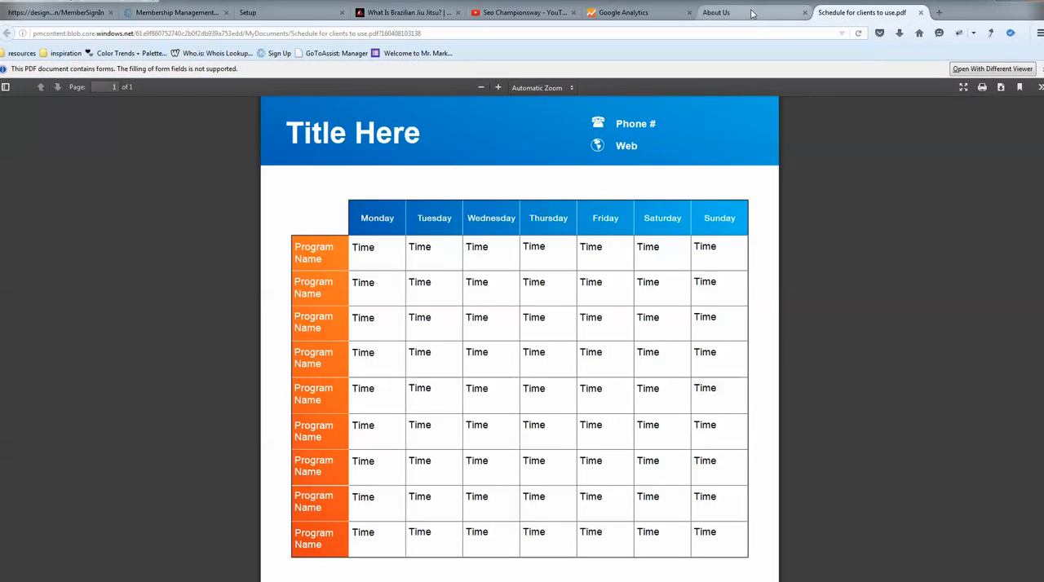
pyautogui.click(752, 14)
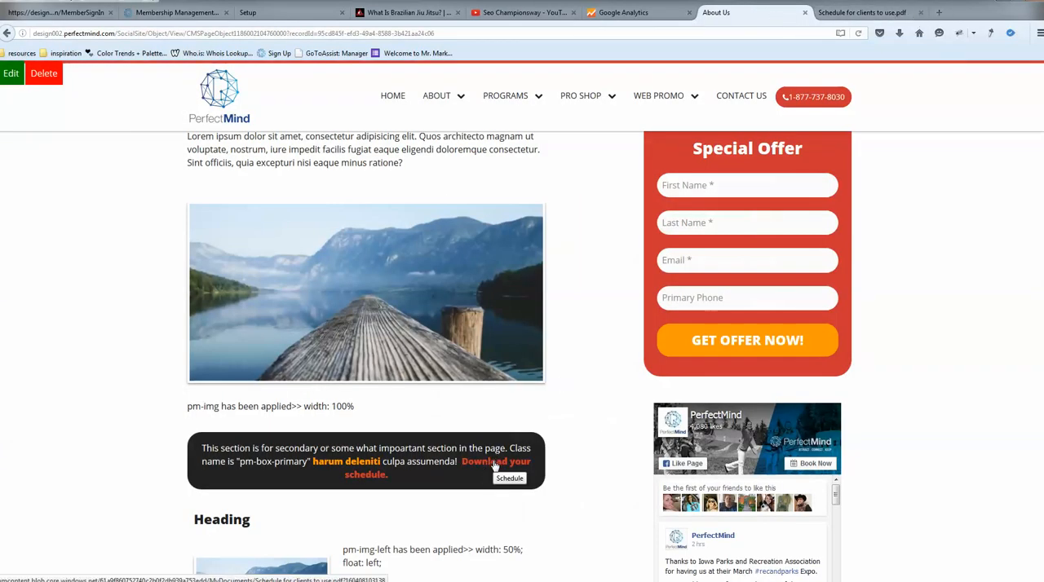
pyautogui.click(920, 12)
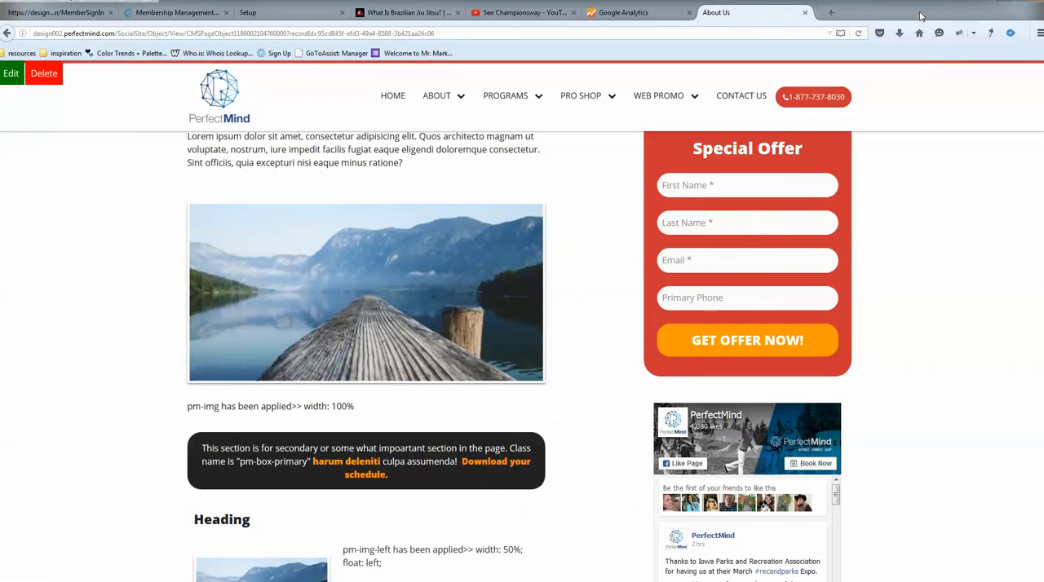
pyautogui.click(488, 462)
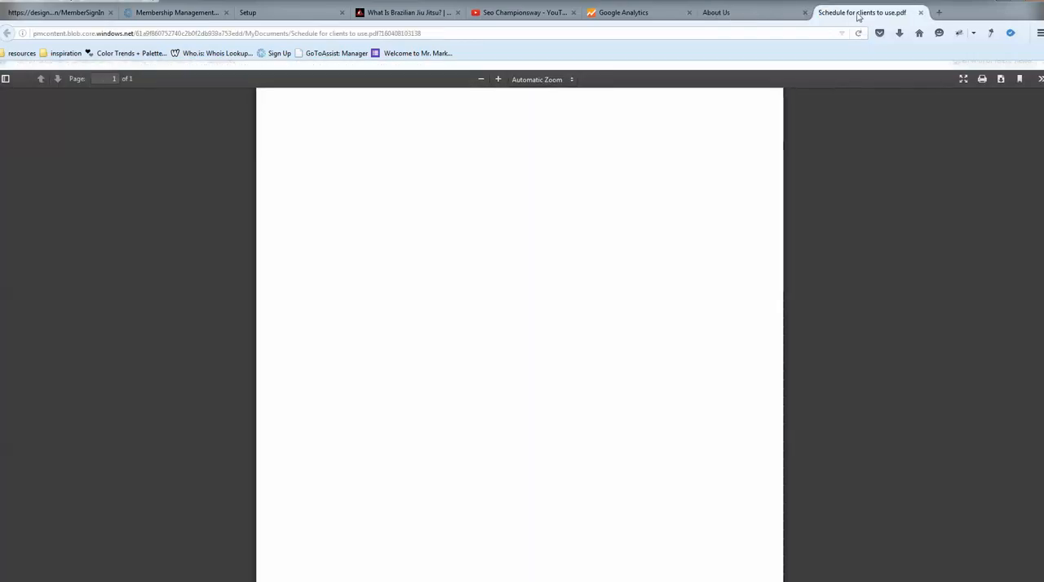
pyautogui.click(724, 13)
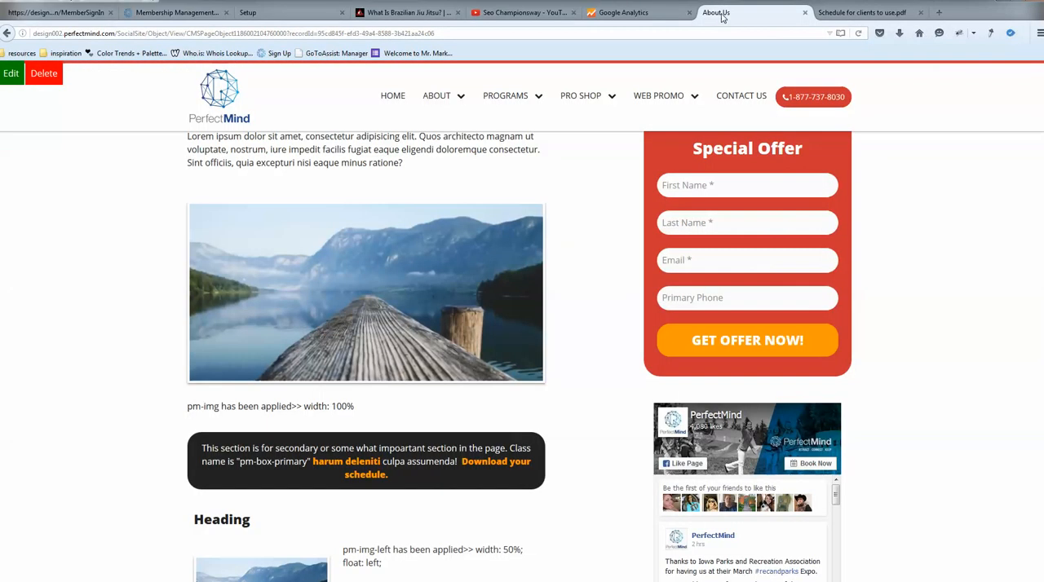
pyautogui.click(871, 14)
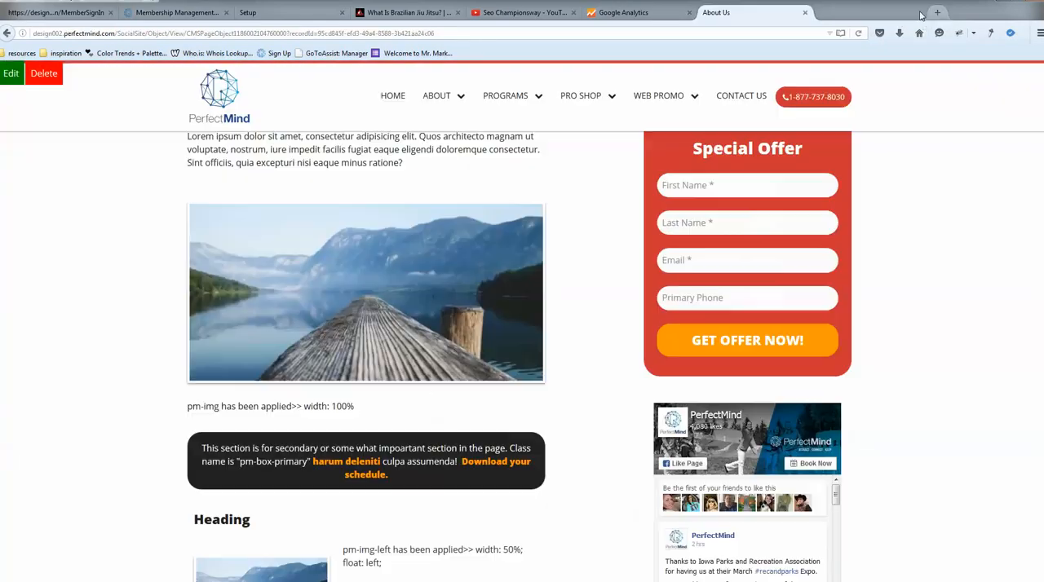
pyautogui.click(920, 13)
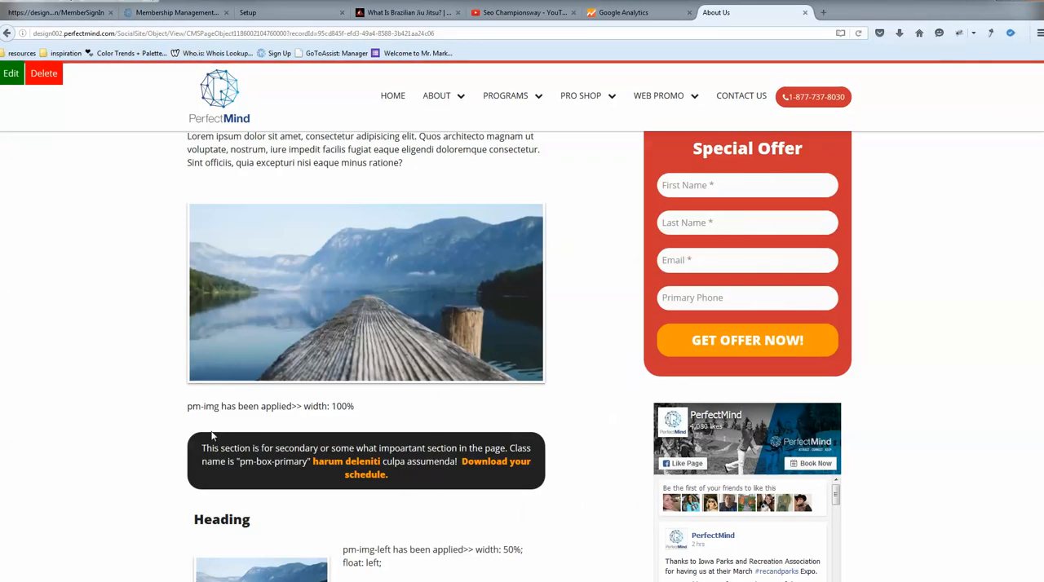